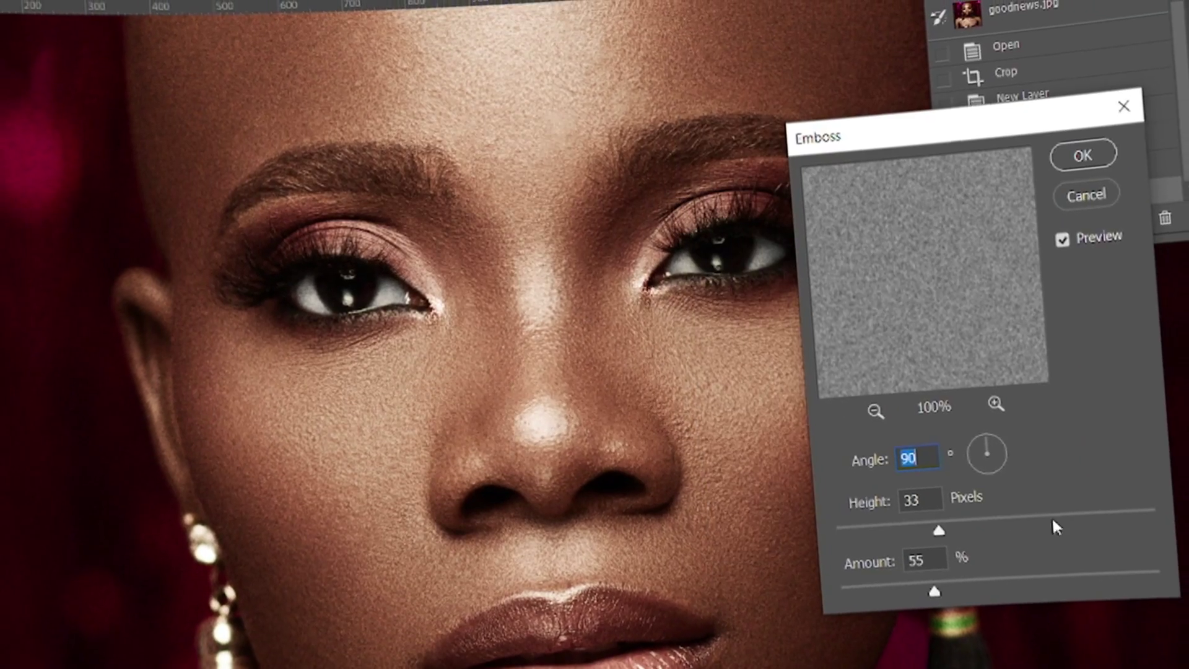
- Apply the preview Emboss at about 94° angle, 10 px height and 60% amount
left_click(982, 469)
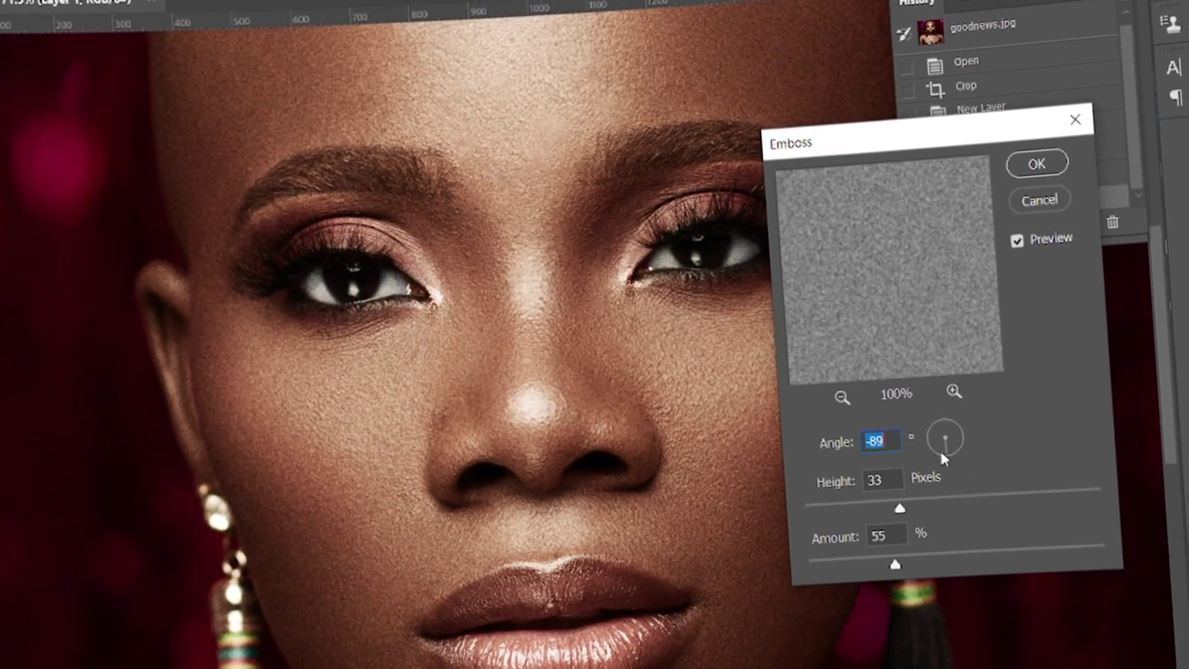
left_click_drag(940, 454, 910, 427)
left_click_drag(870, 491, 827, 489)
left_click_drag(866, 545, 879, 545)
left_click_drag(827, 489, 805, 489)
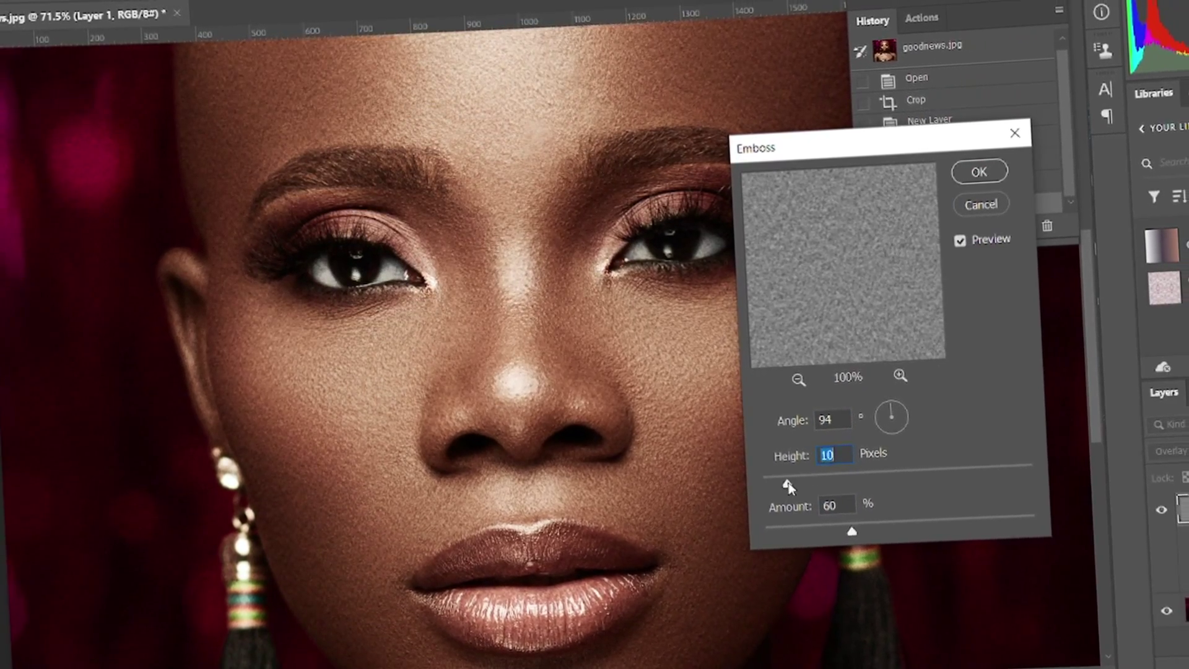
key("Return")
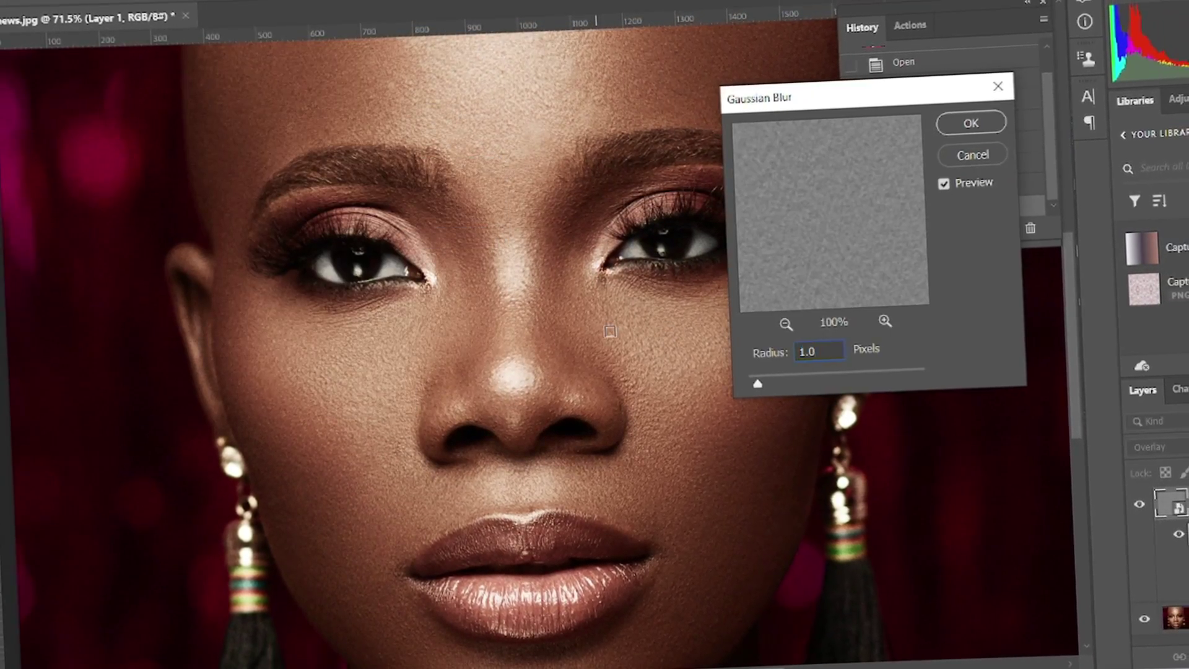
- Apply the Gaussian Blur and toggle the texture layer to compare the skin
key("Return")
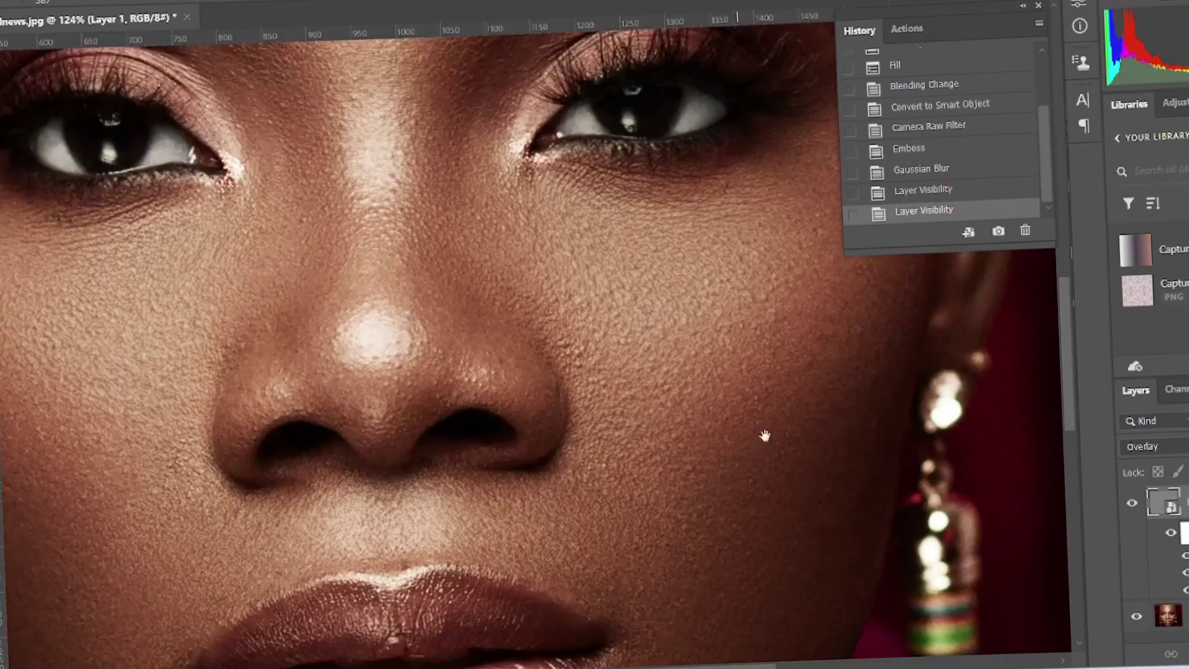
left_click(1138, 505)
left_click(1138, 504)
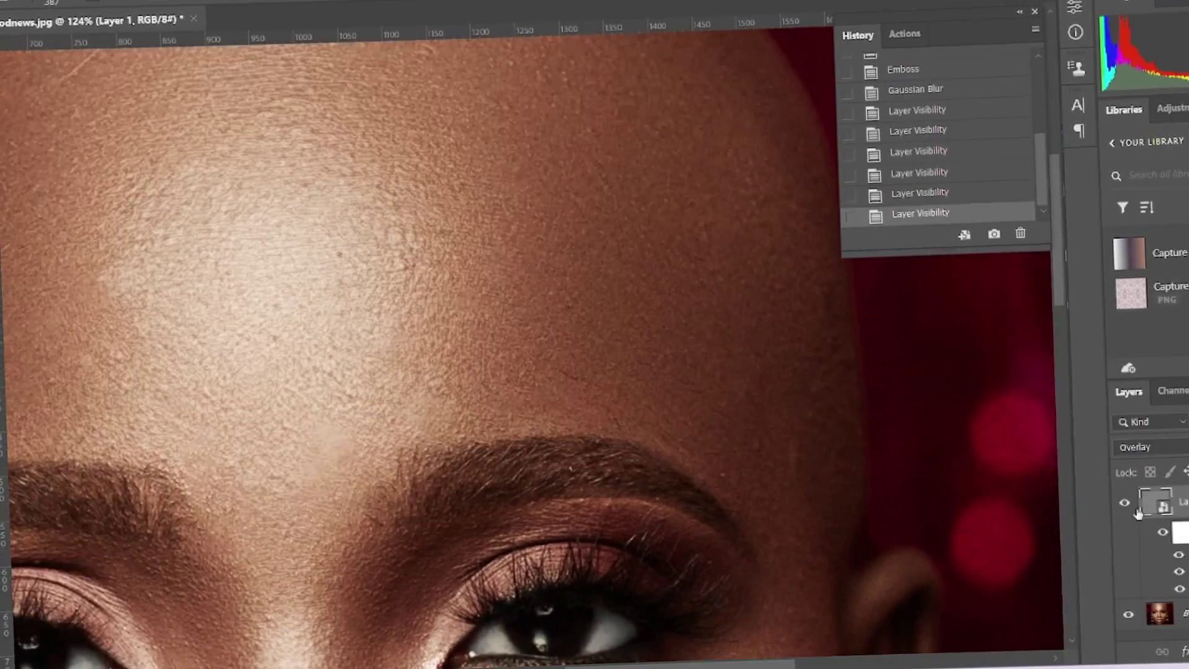
left_click(1128, 504)
left_click(1128, 504)
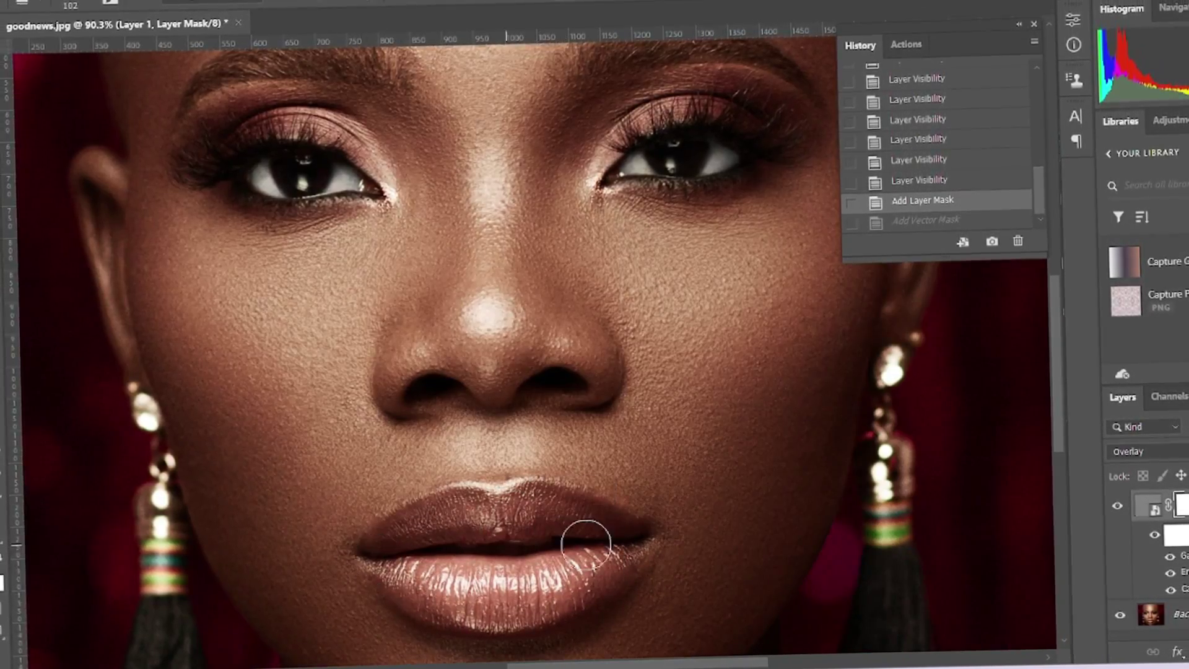
- Mask the texture off the eyes, compare the lips, and blend the layer as Overlay
left_click_drag(589, 547, 448, 379)
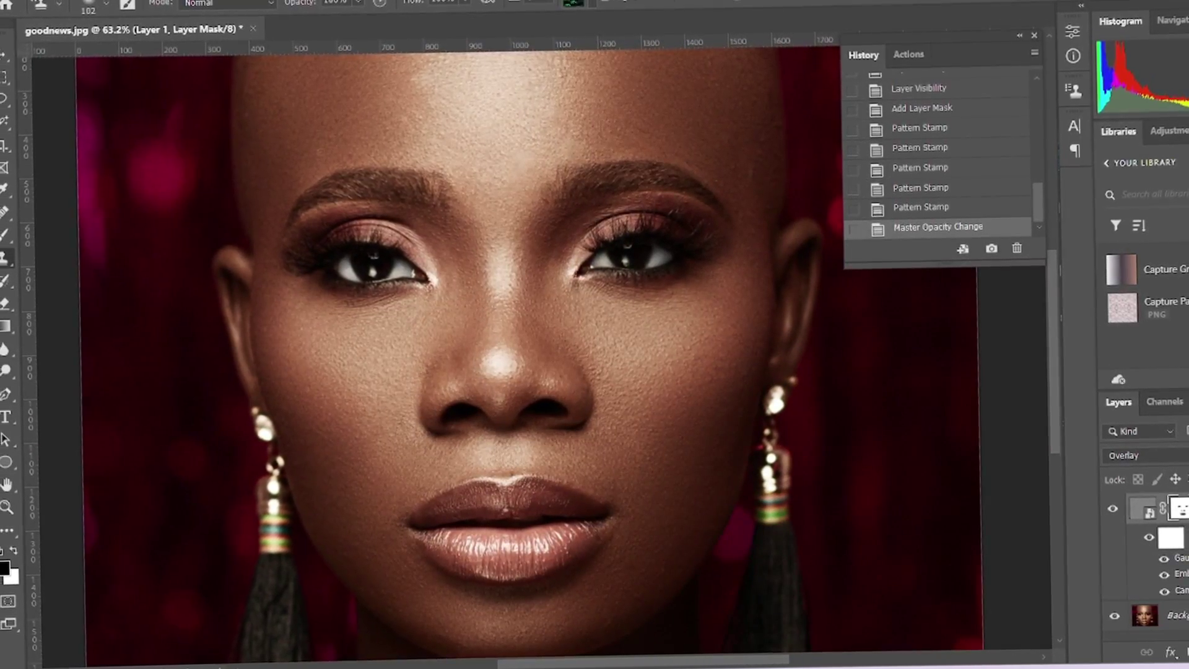
left_click(1112, 508)
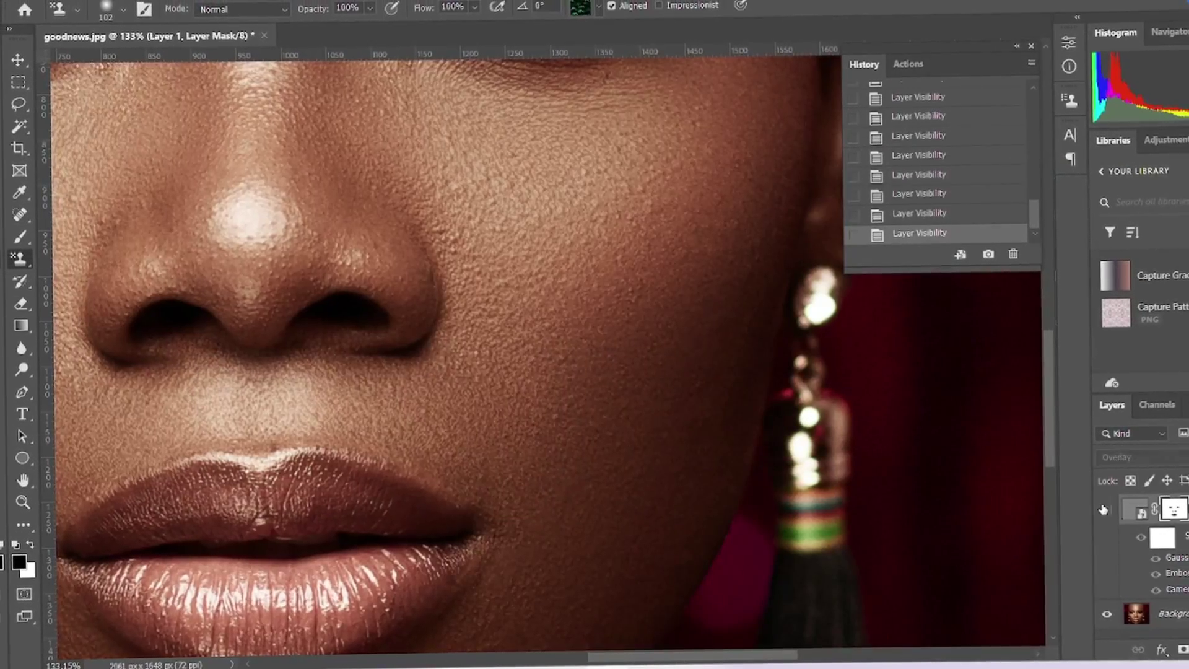
key("ctrl+0")
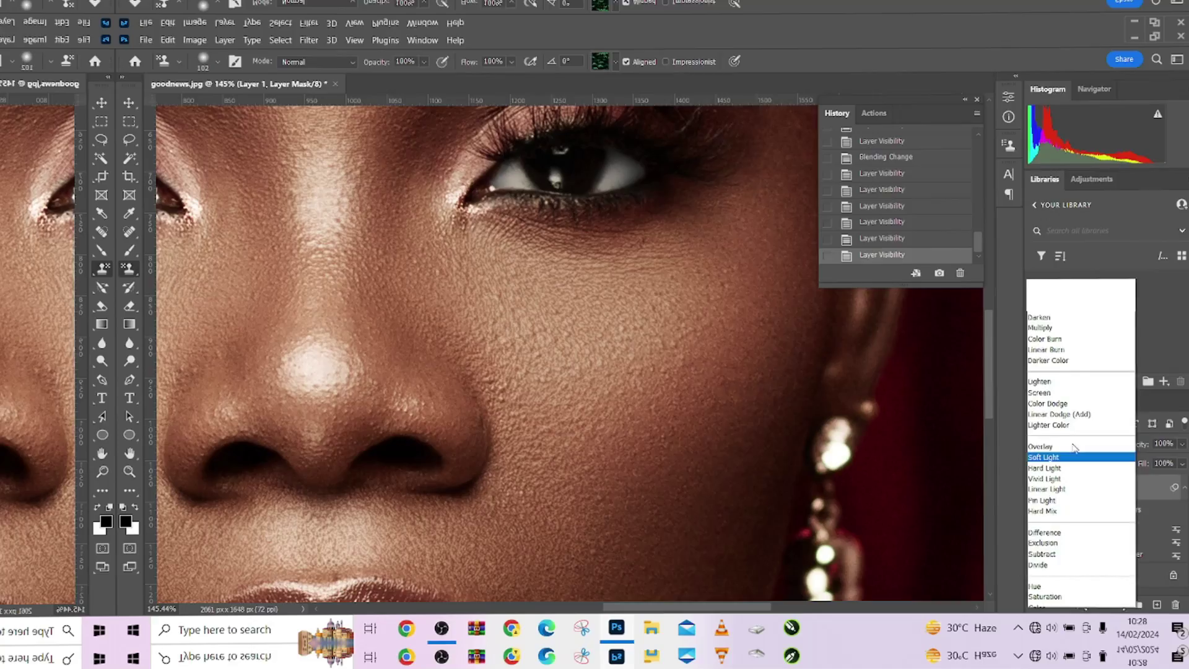
left_click(1073, 446)
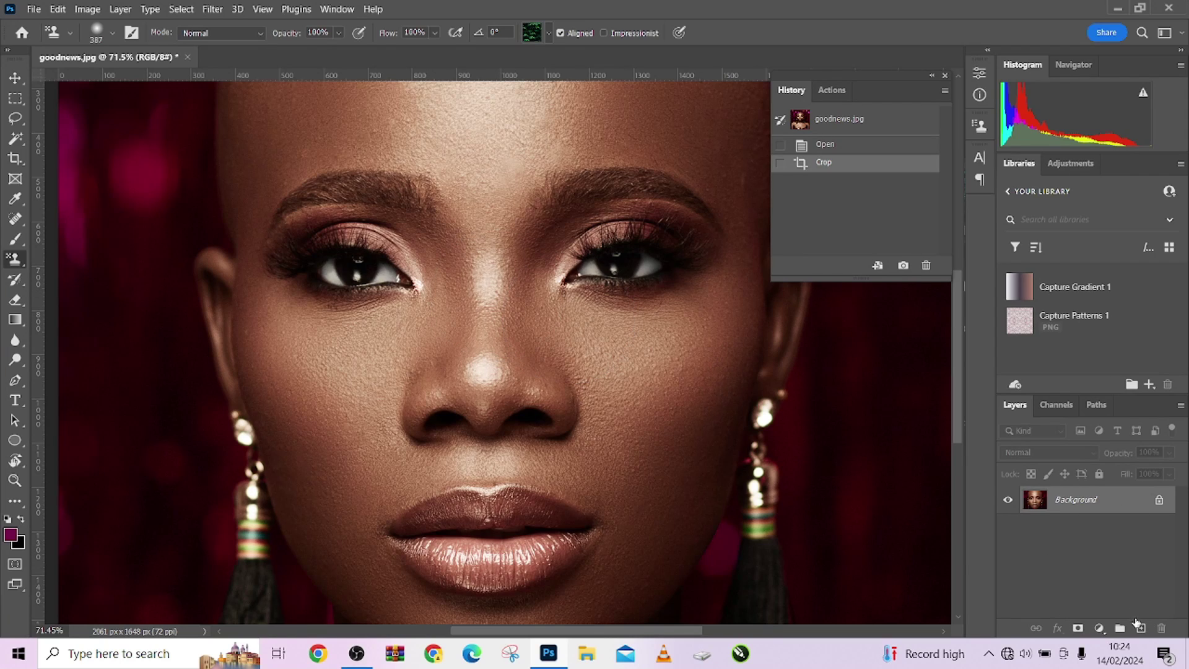
- Add a new Layer 1 filled with 50% gray
left_click(1140, 627)
key("shift+F5")
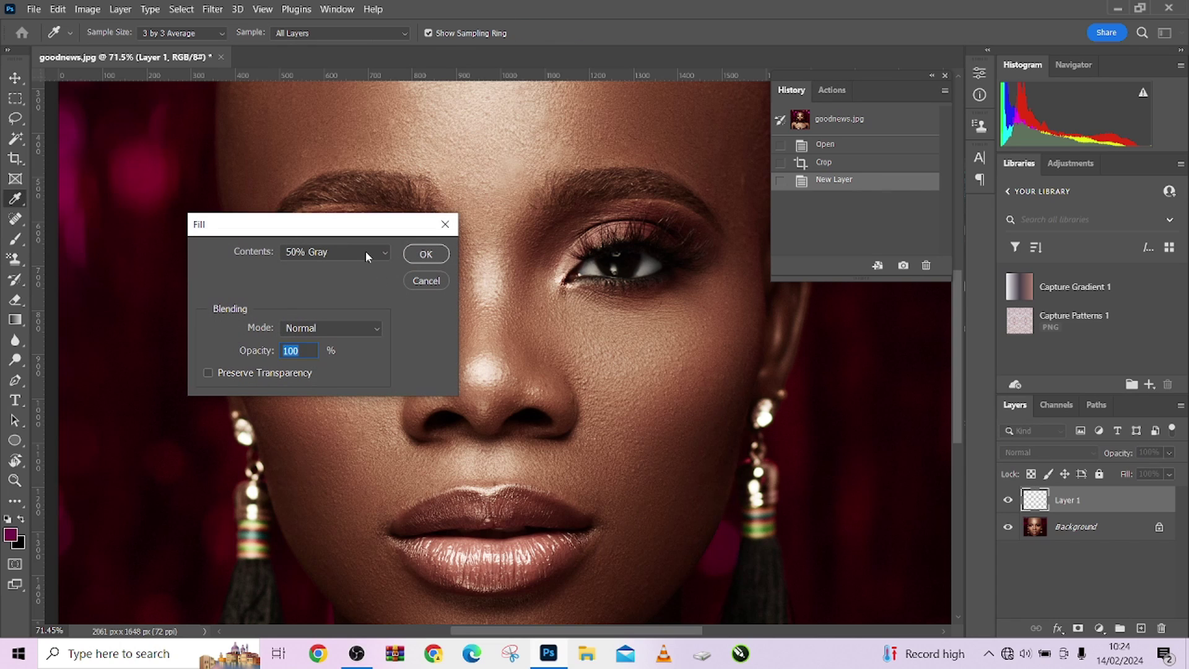
left_click(343, 251)
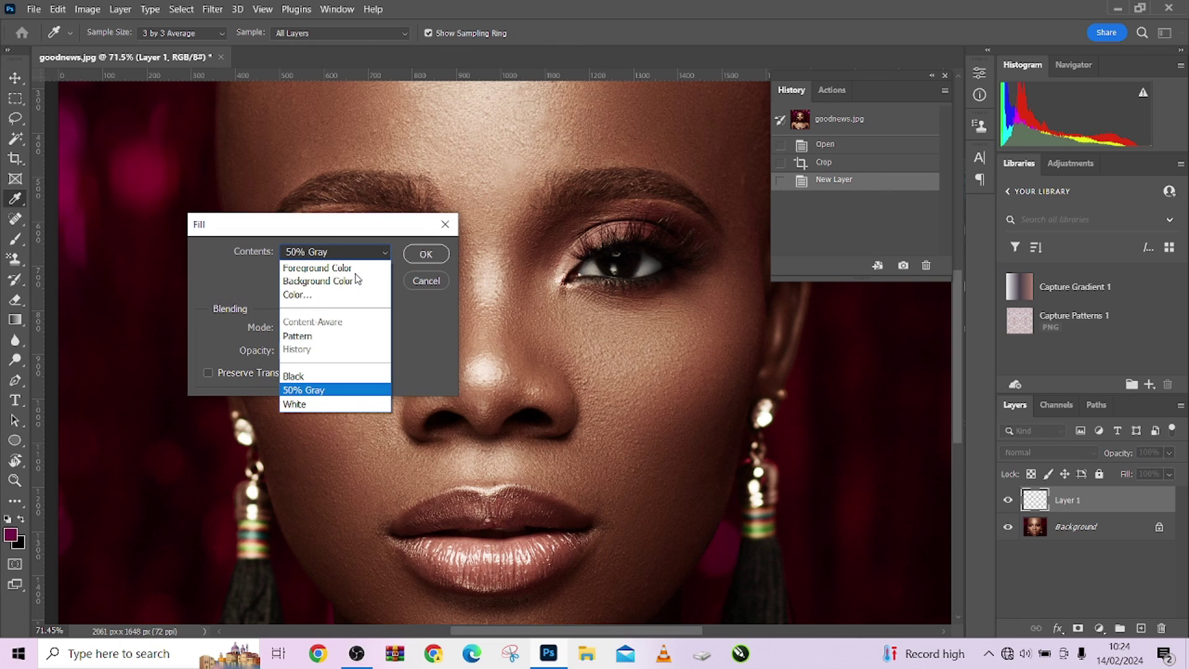
left_click(311, 390)
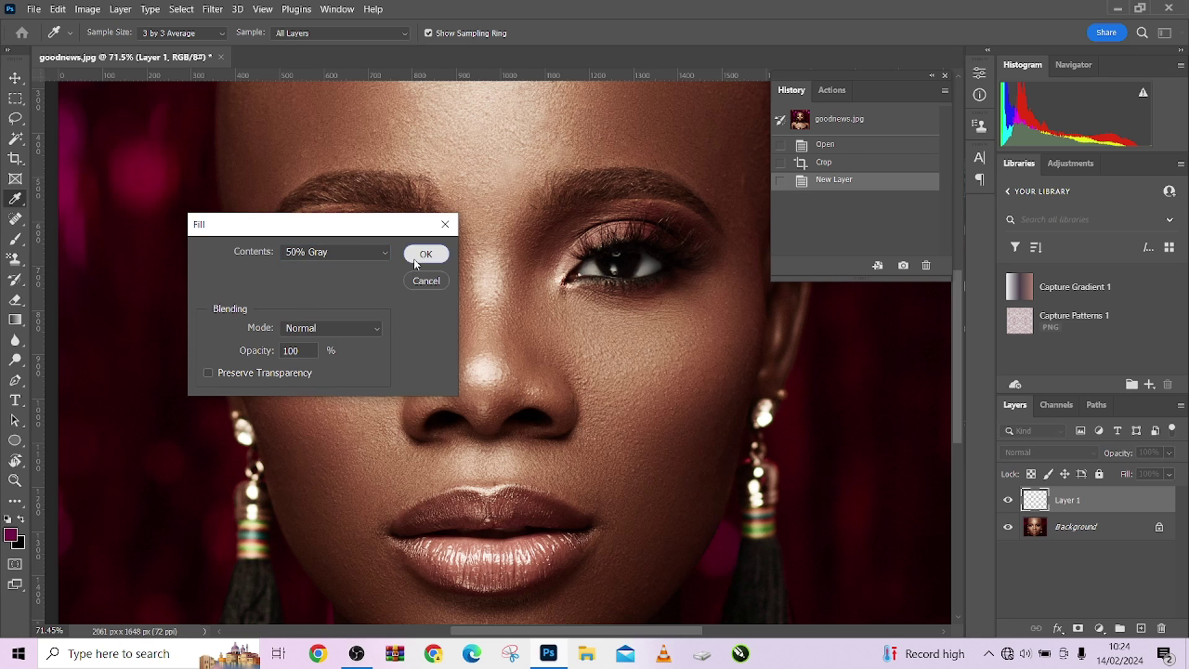
left_click(425, 255)
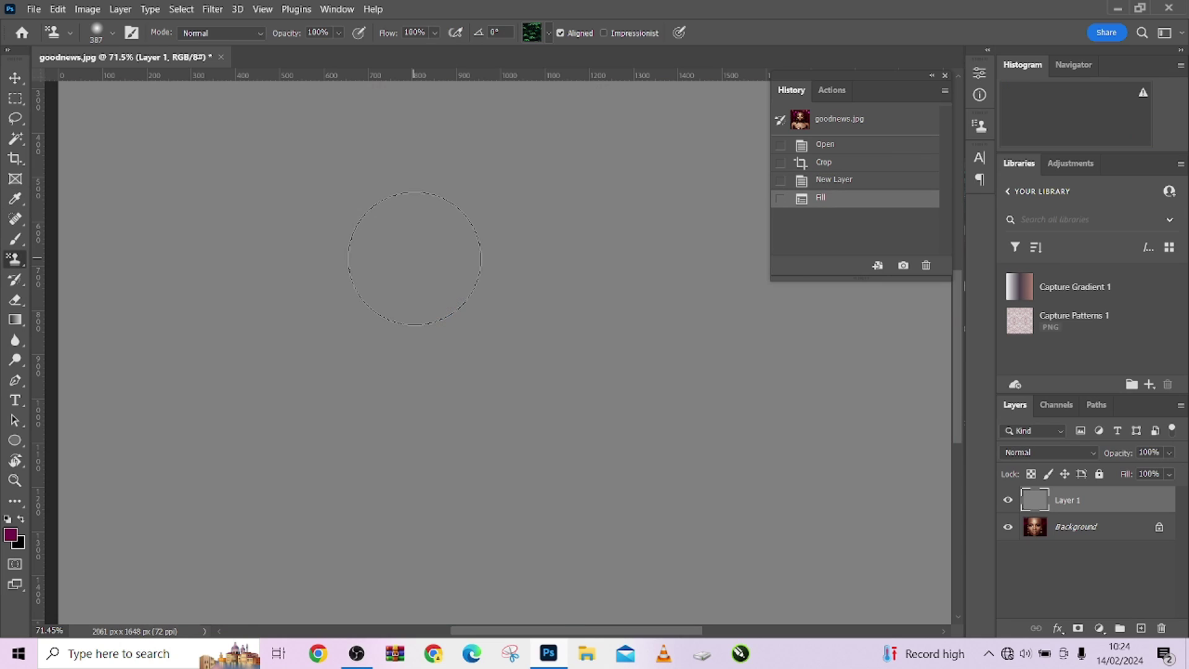
- Set Layer 1's blending to Overlay and convert it to a smart object
right_click(1113, 508)
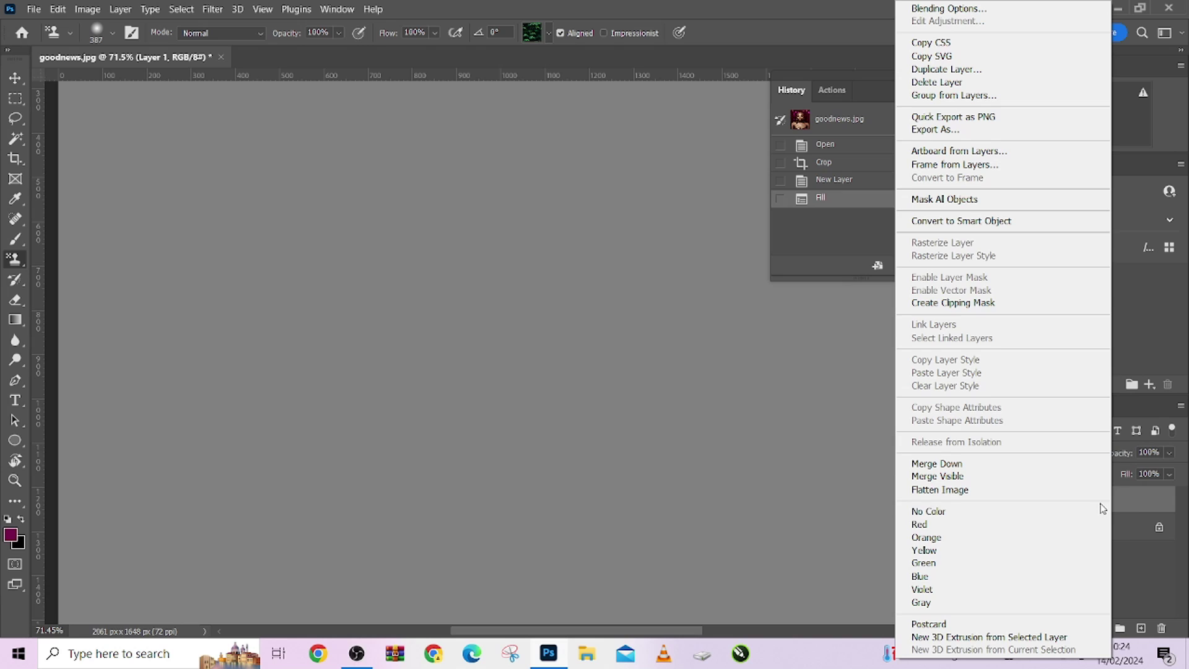
left_click(1118, 515)
left_click(1060, 458)
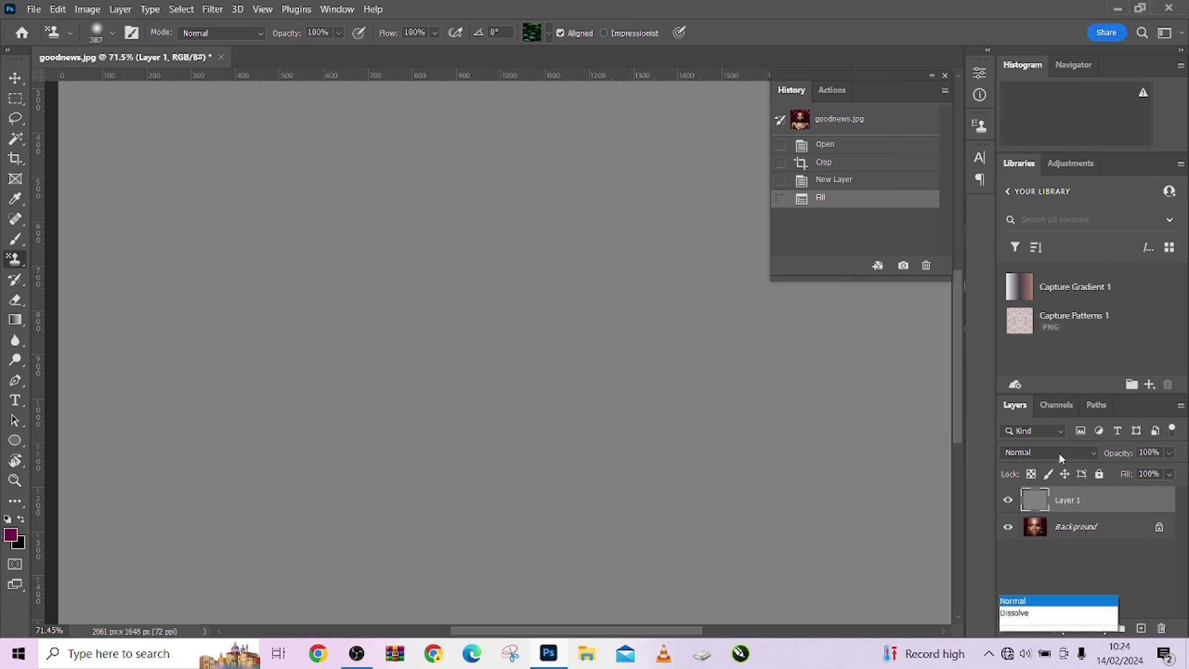
left_click(1062, 457)
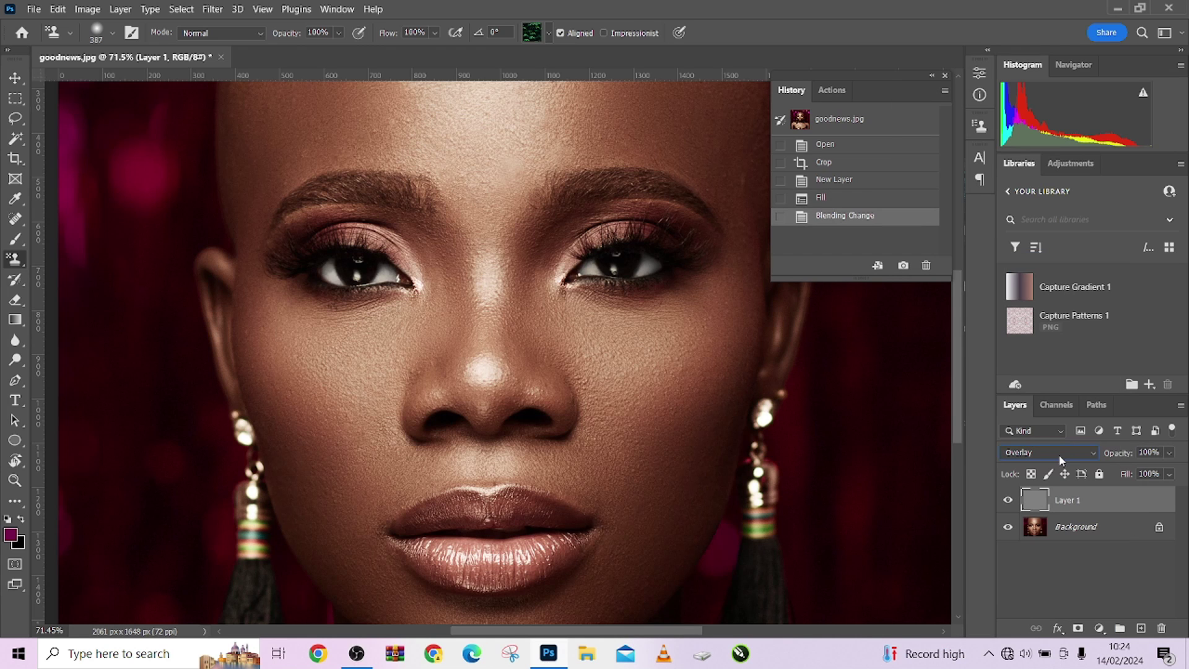
right_click(1099, 508)
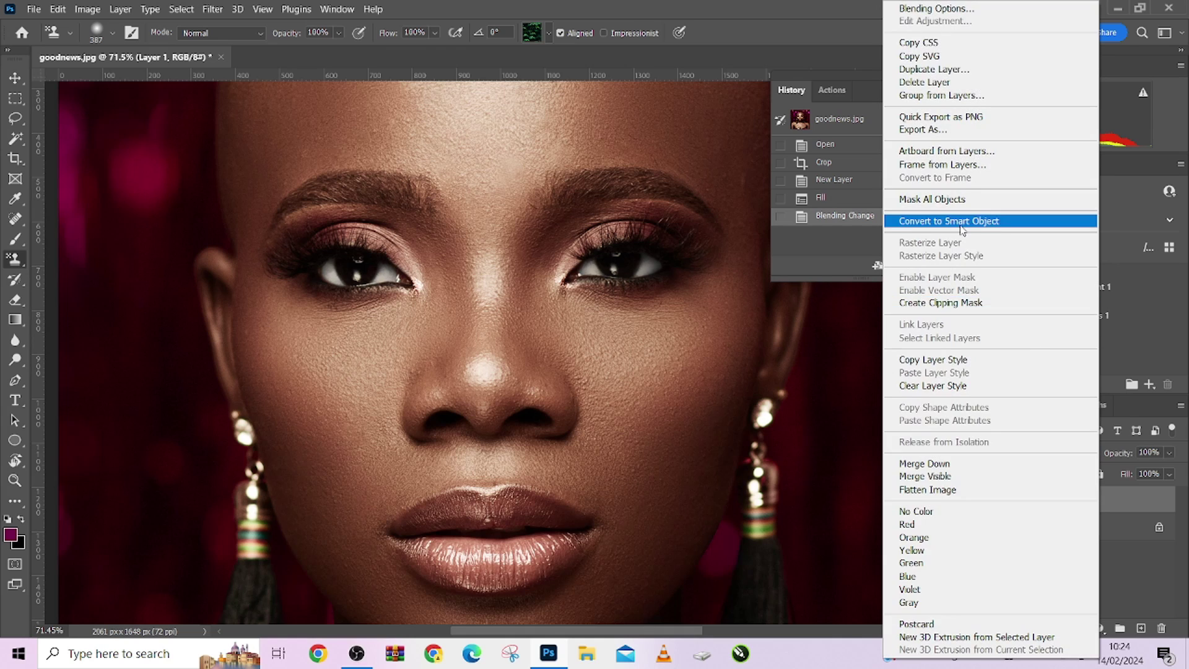
left_click(964, 230)
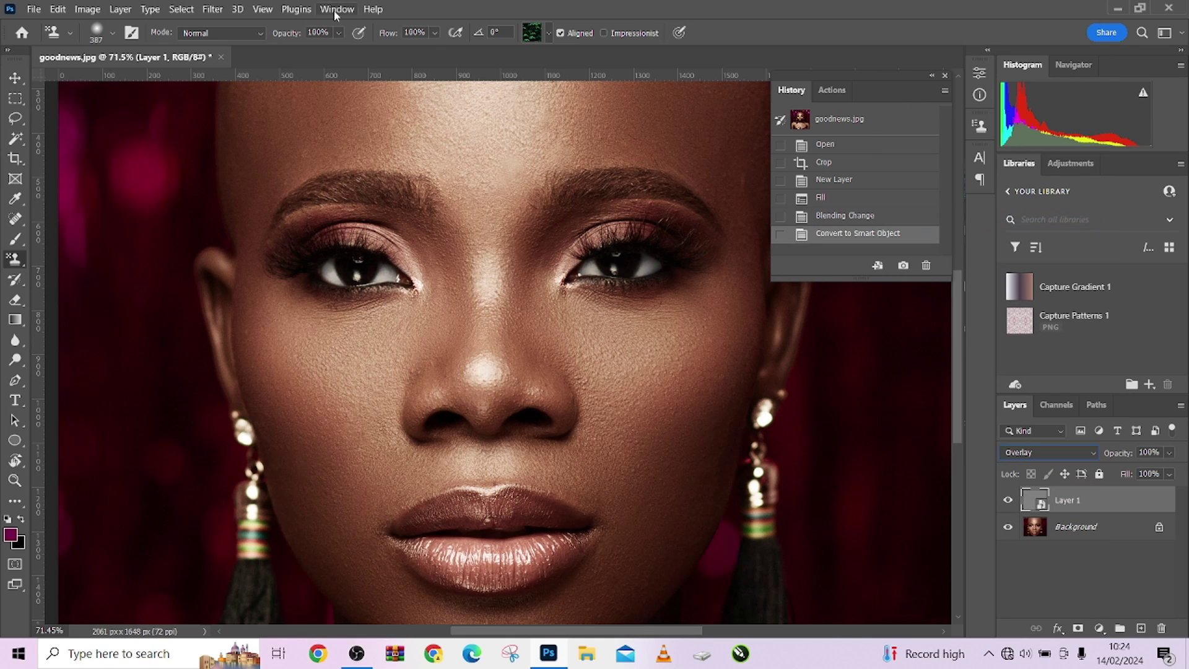
- Add Camera Raw grain to Layer 1: amount 74, size 67, roughness 77
left_click(216, 13)
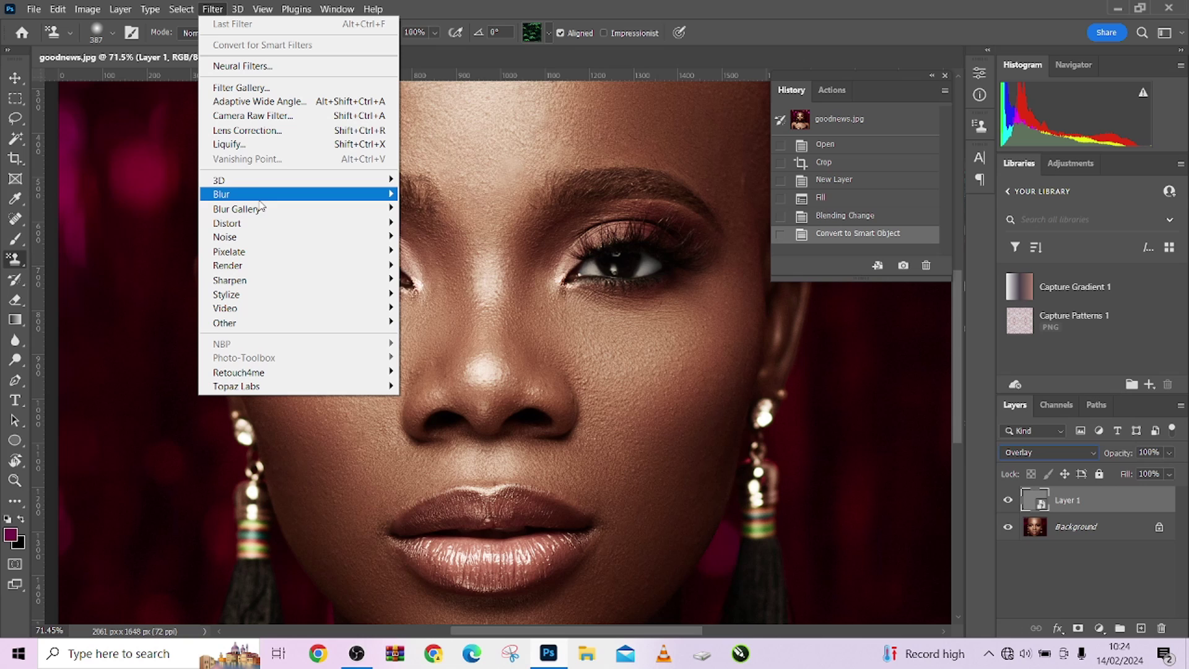
left_click(253, 129)
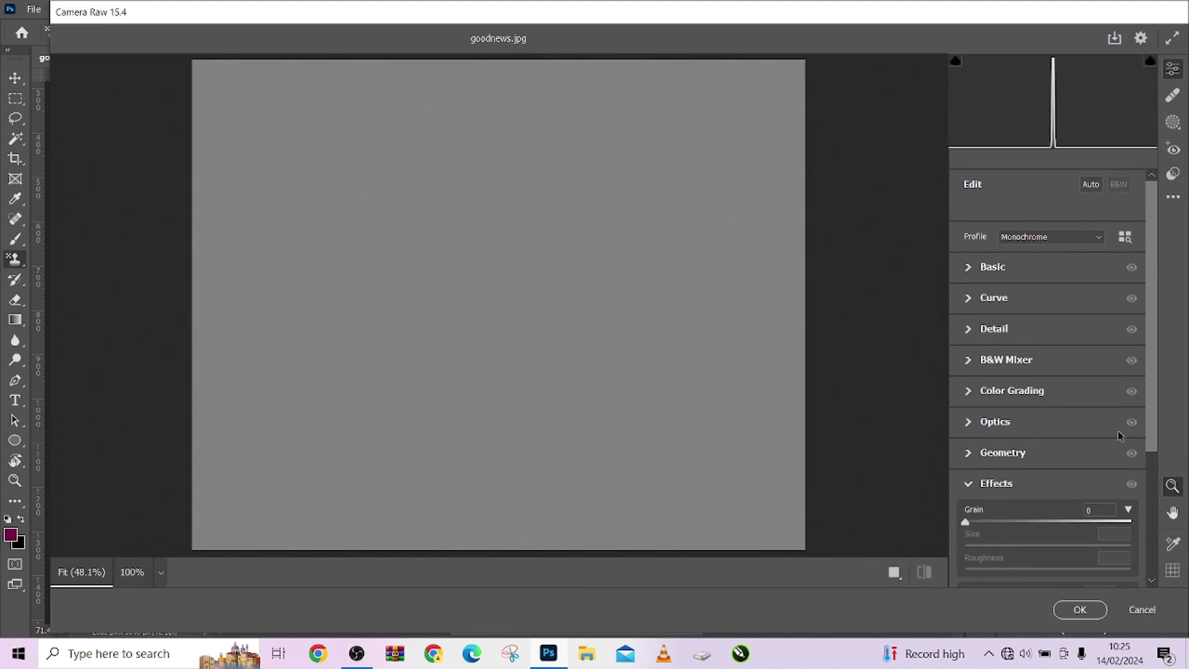
scroll(1153, 421, "down", 2)
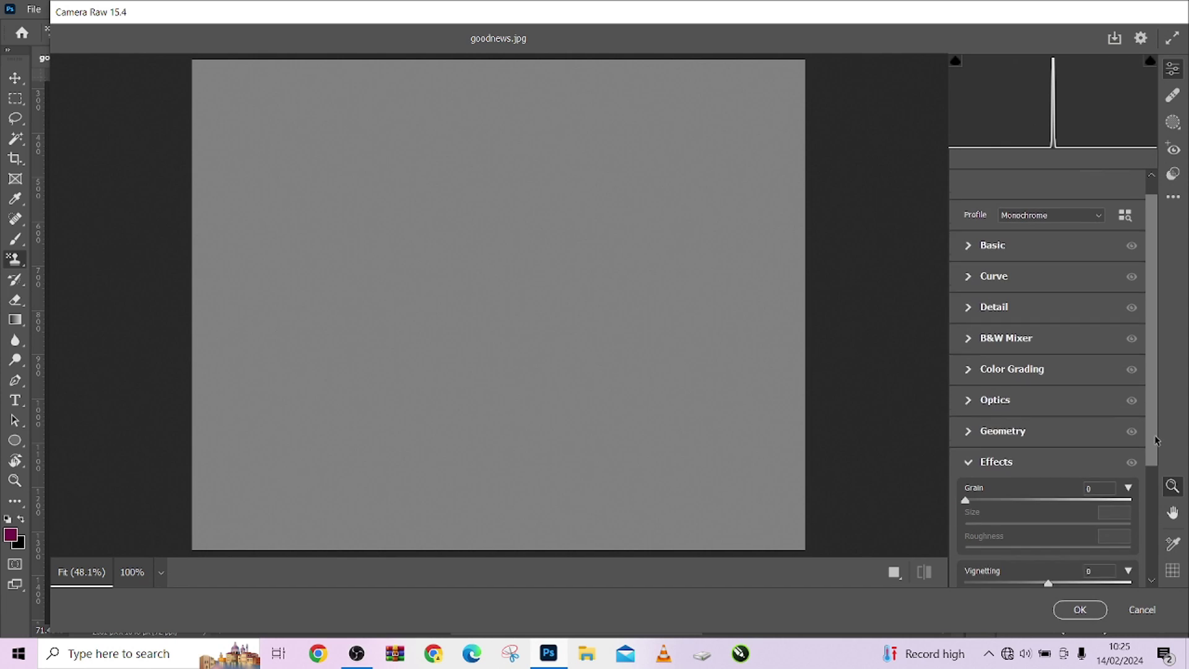
left_click_drag(1007, 457, 1065, 456)
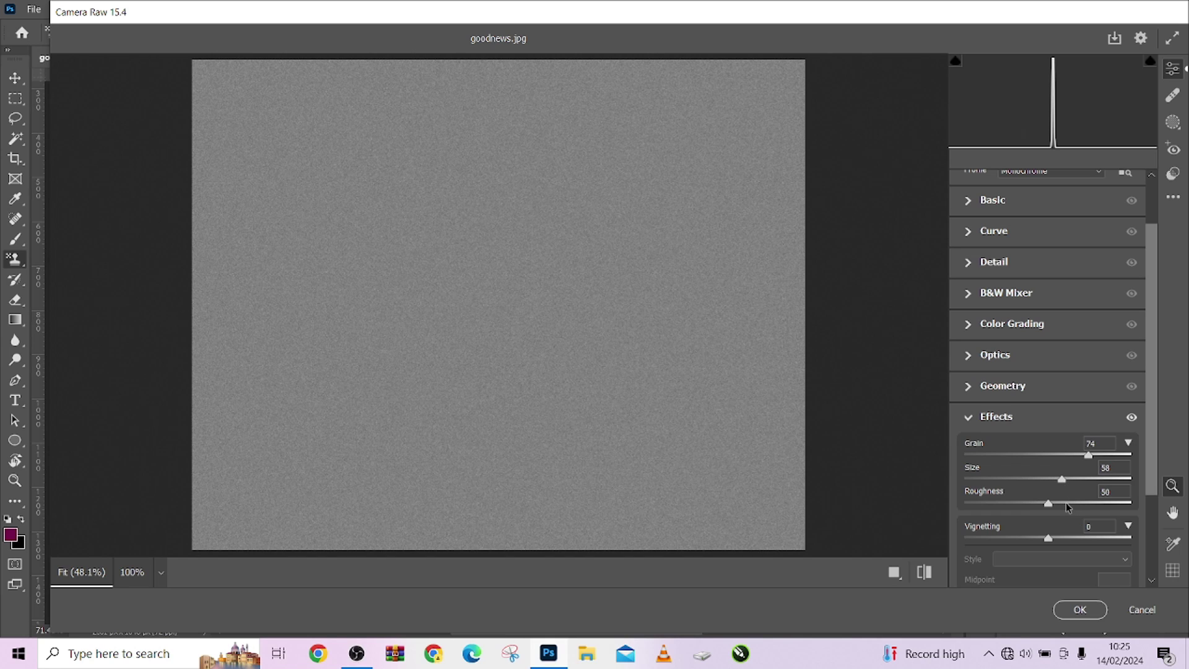
left_click_drag(1067, 507, 1095, 508)
left_click_drag(1081, 479, 1076, 481)
left_click(1065, 615)
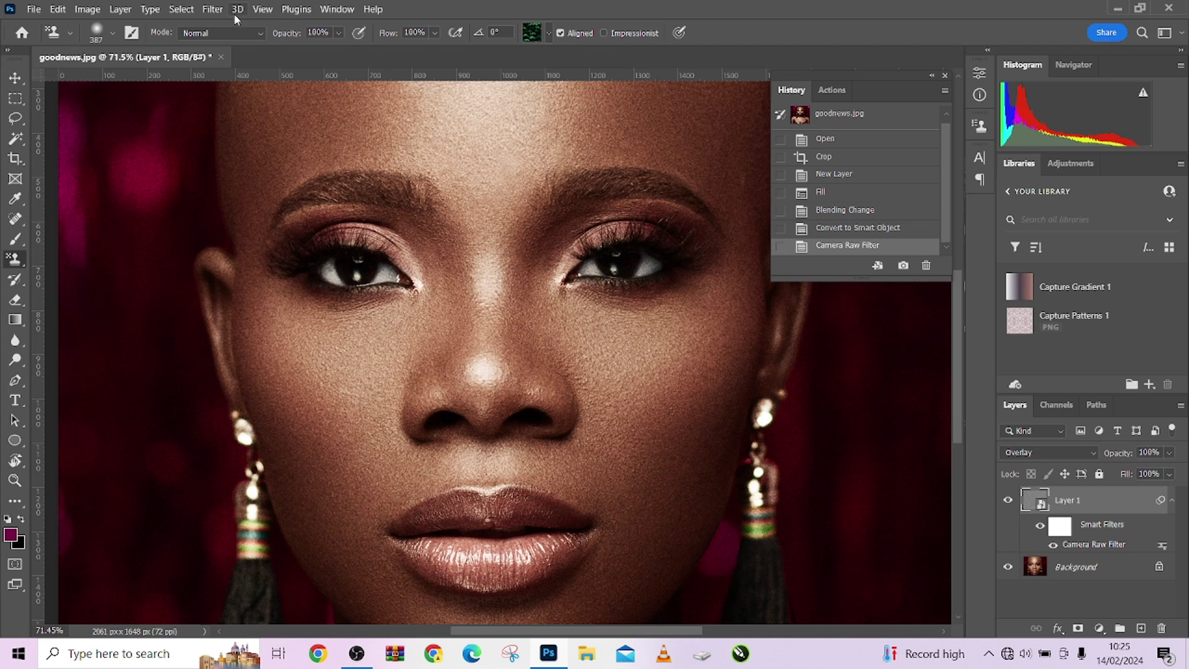
- Apply Stylize > Emboss to Layer 1 with angle 94°, height 10 pixels, amount 39%
left_click(212, 9)
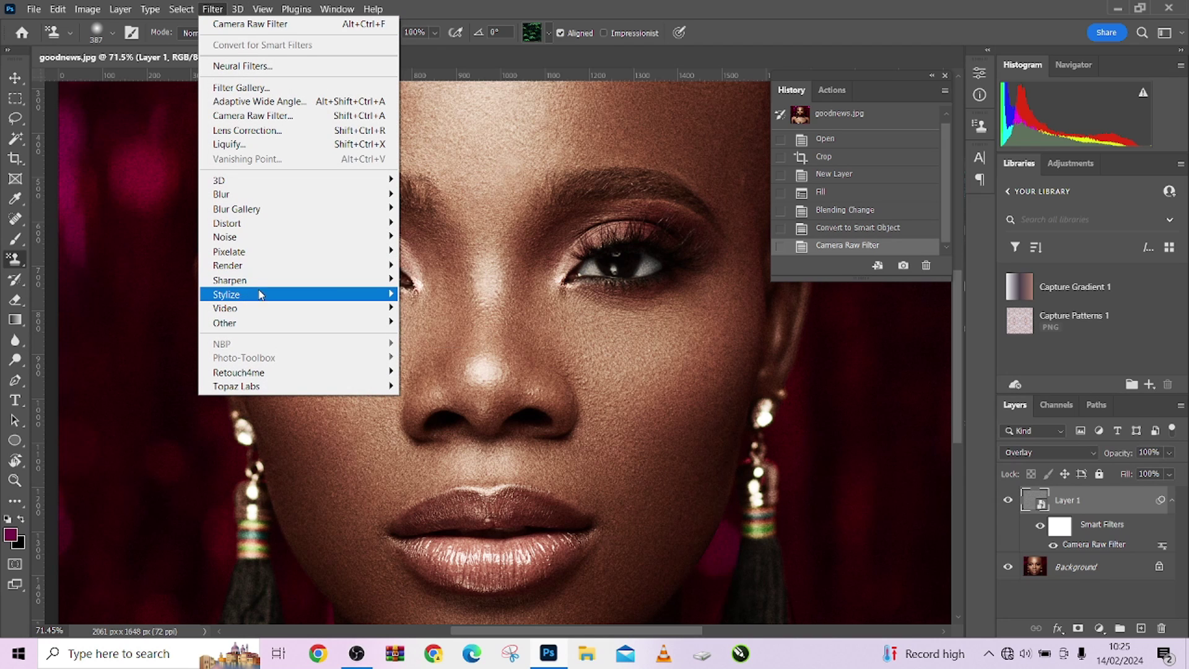
mouse_move(260, 295)
left_click(426, 309)
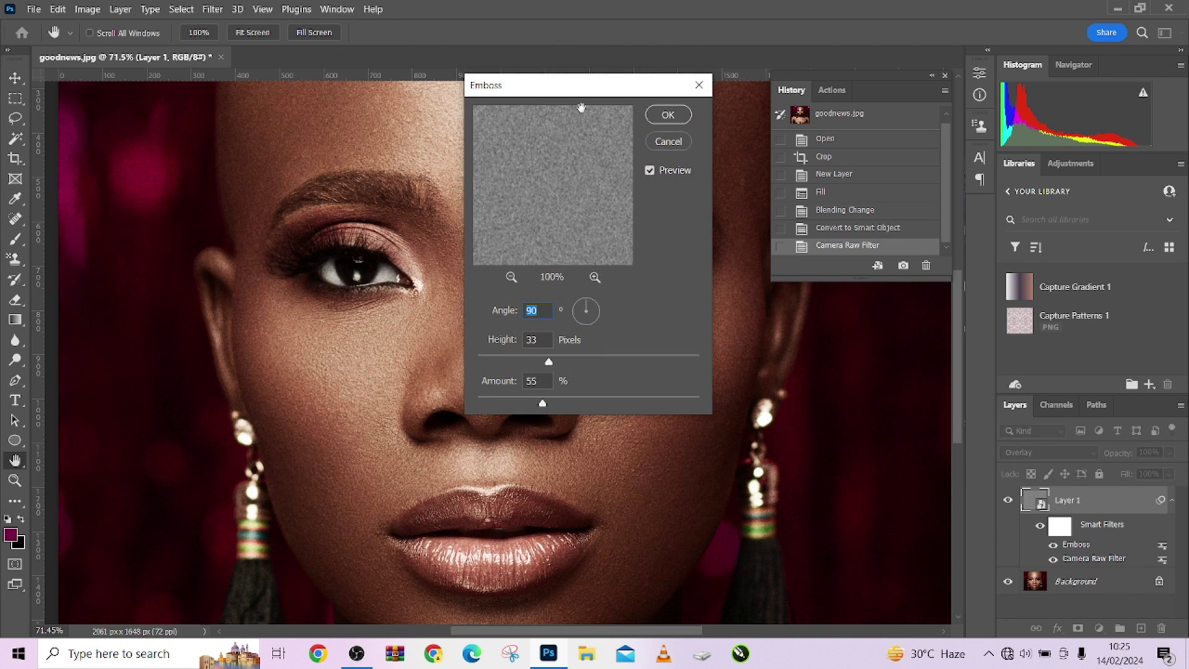
left_click_drag(576, 90, 707, 144)
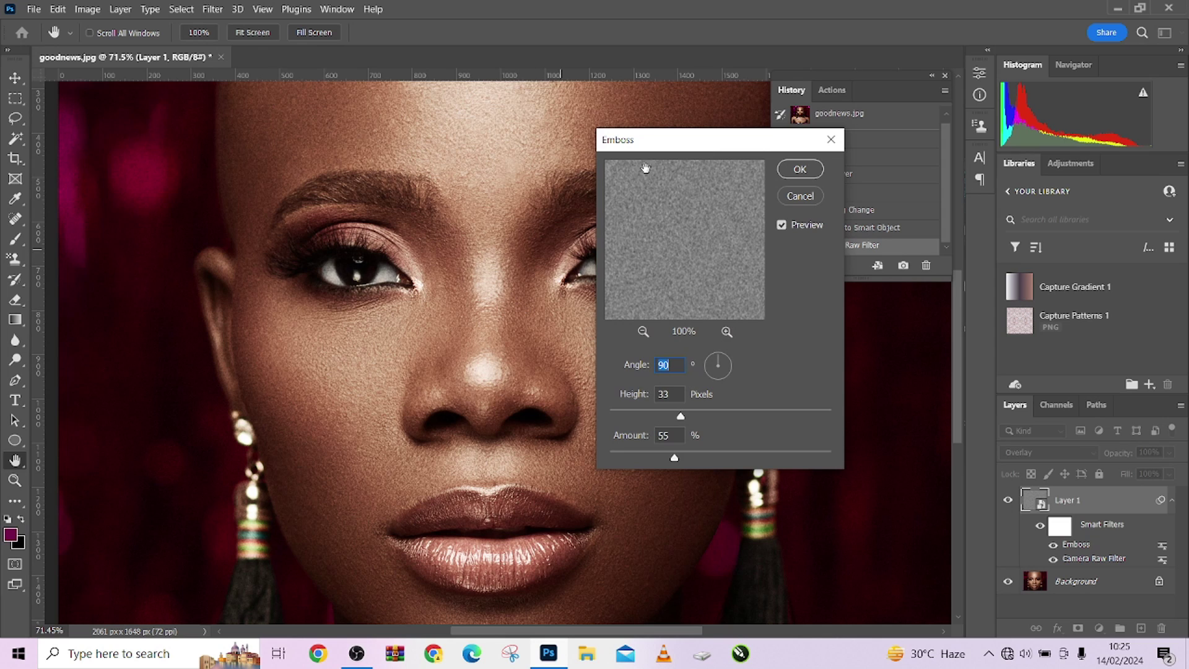
left_click_drag(692, 153, 764, 202)
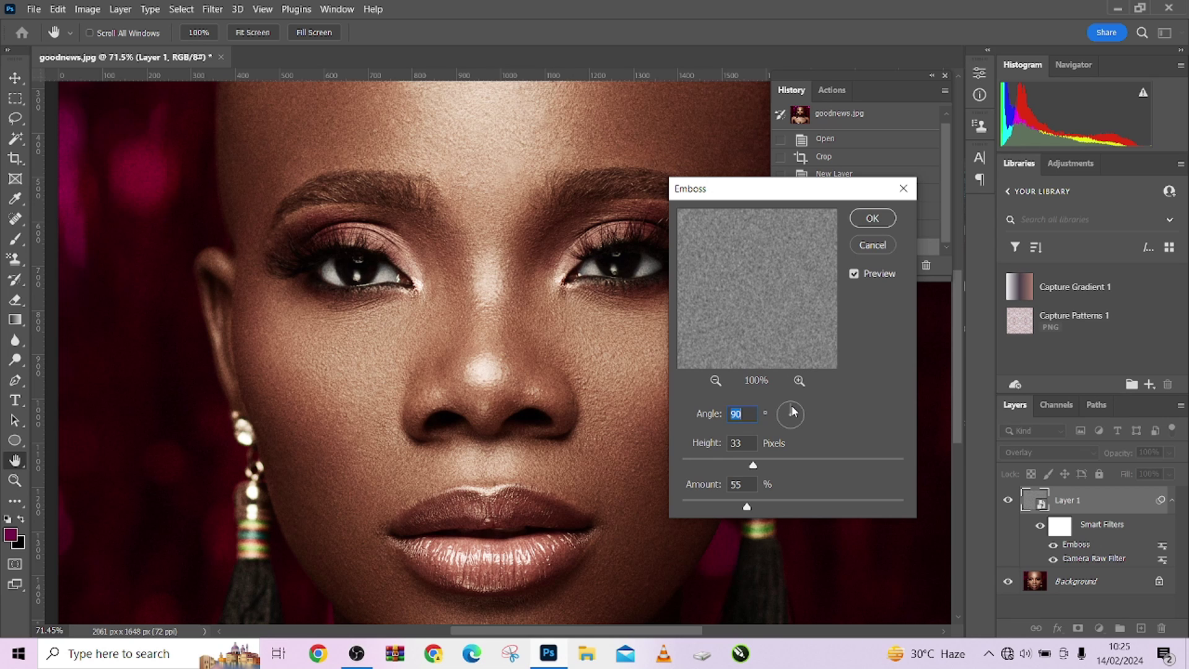
left_click_drag(793, 412, 793, 443)
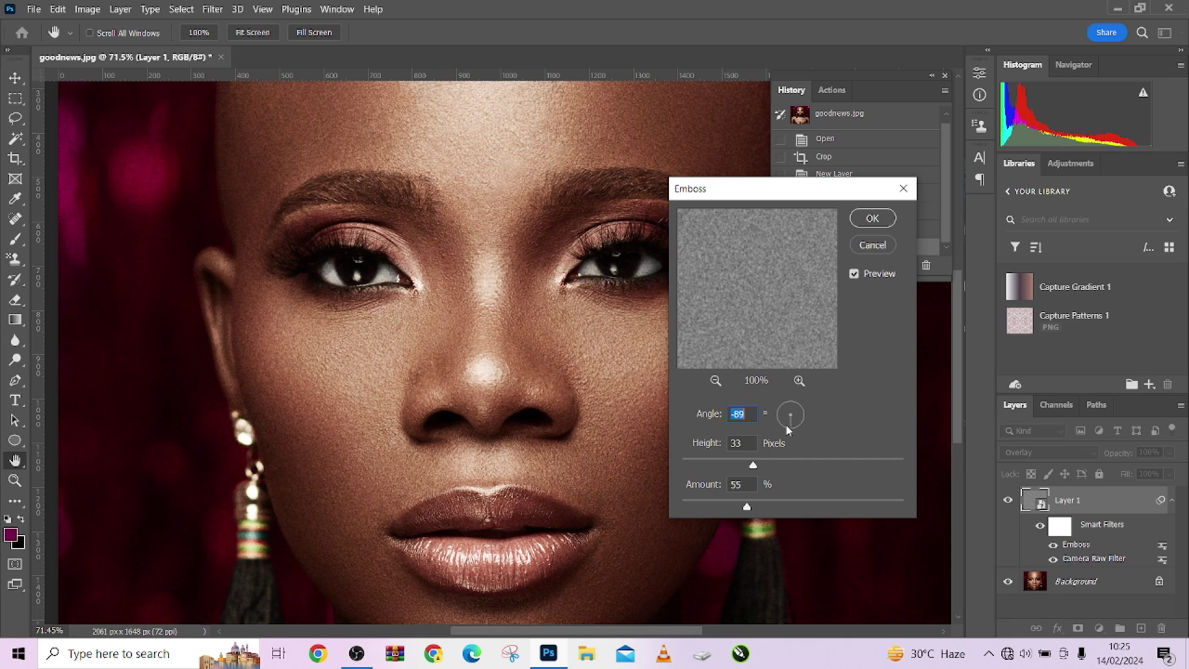
left_click_drag(792, 430, 789, 406)
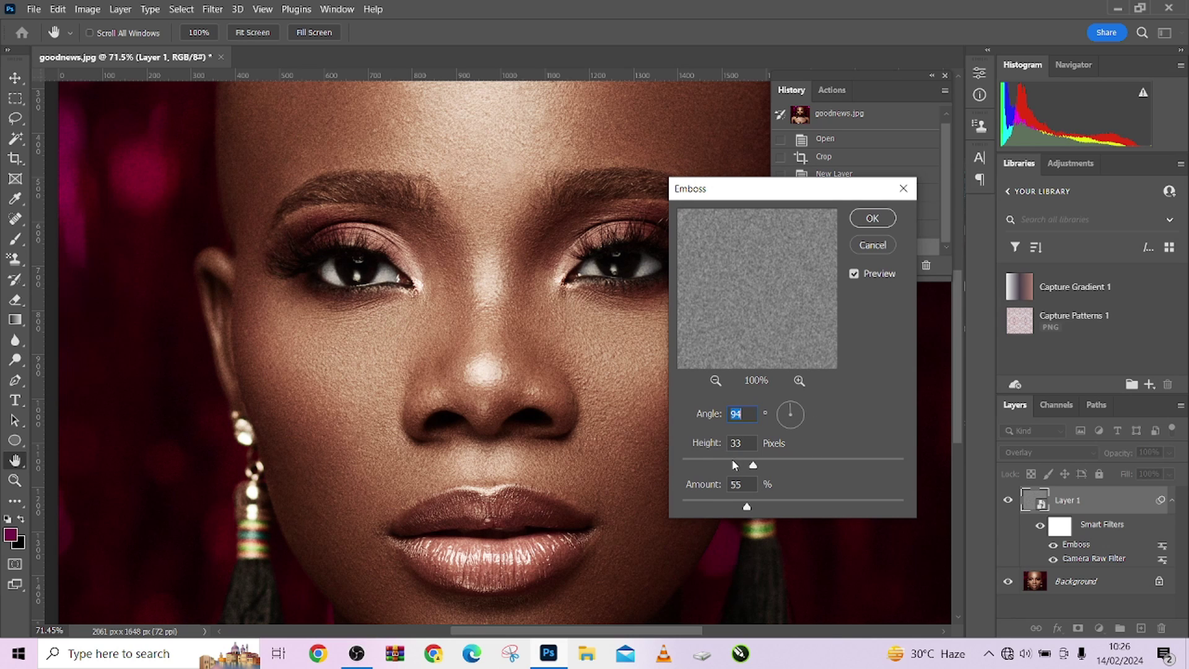
left_click_drag(733, 464, 705, 463)
left_click(753, 505)
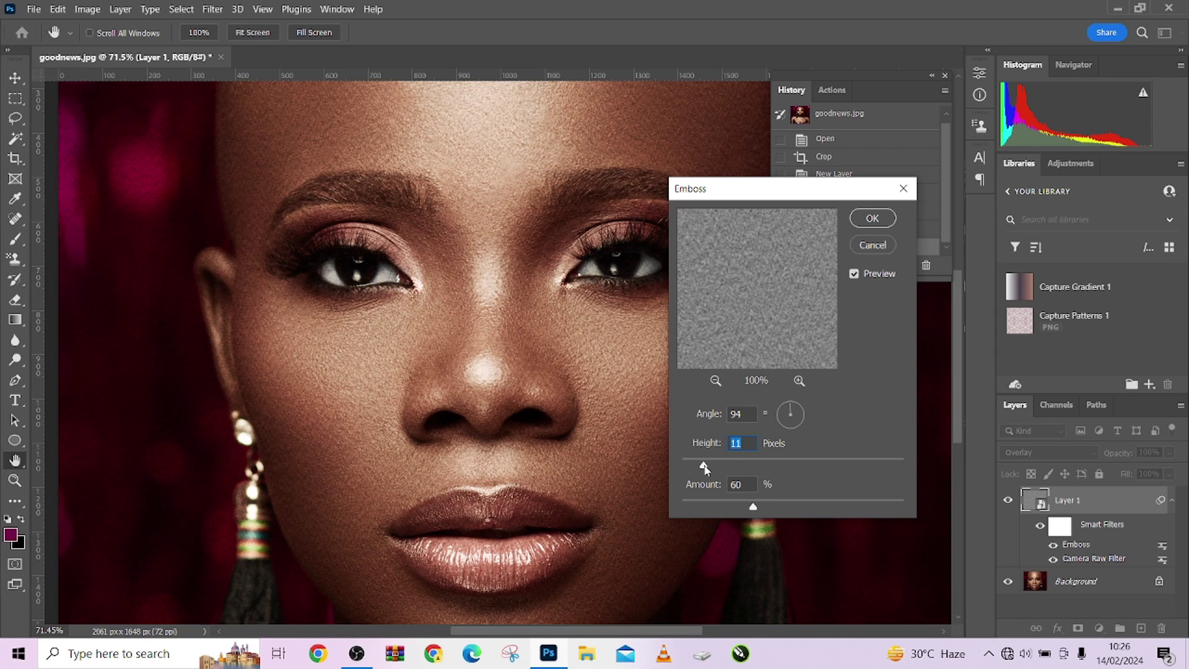
left_click_drag(703, 465, 701, 464)
left_click_drag(736, 504, 730, 506)
left_click(872, 218)
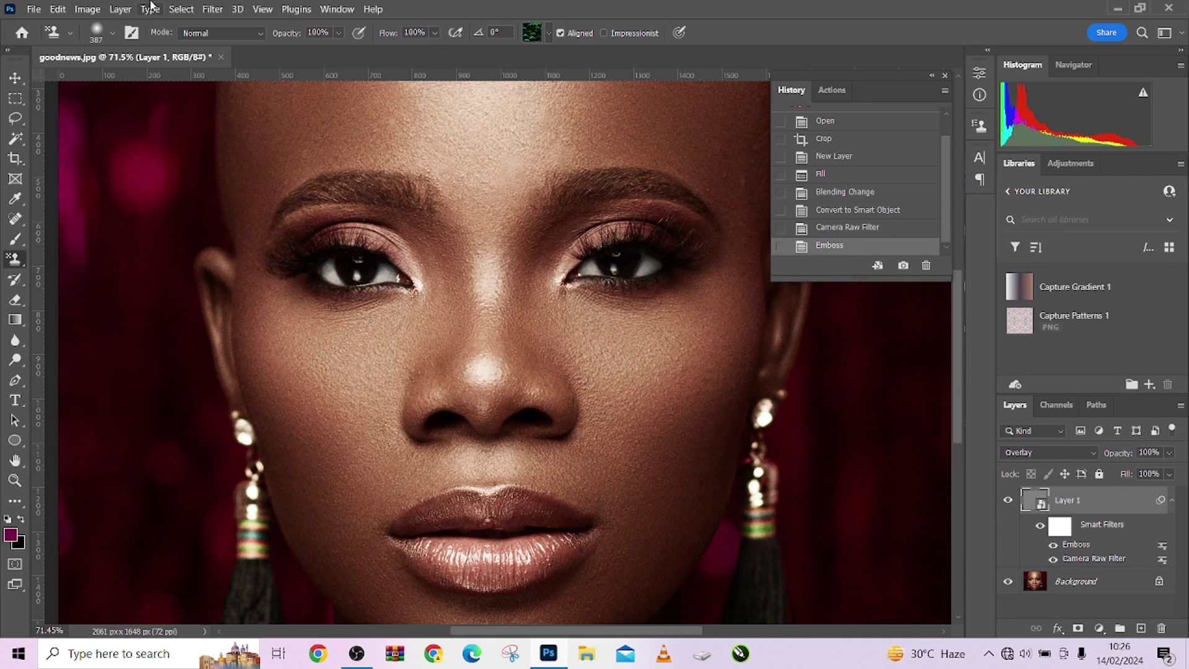
- Apply a Gaussian Blur smart filter of 1.0 pixel radius to Layer 1
left_click(212, 9)
mouse_move(223, 197)
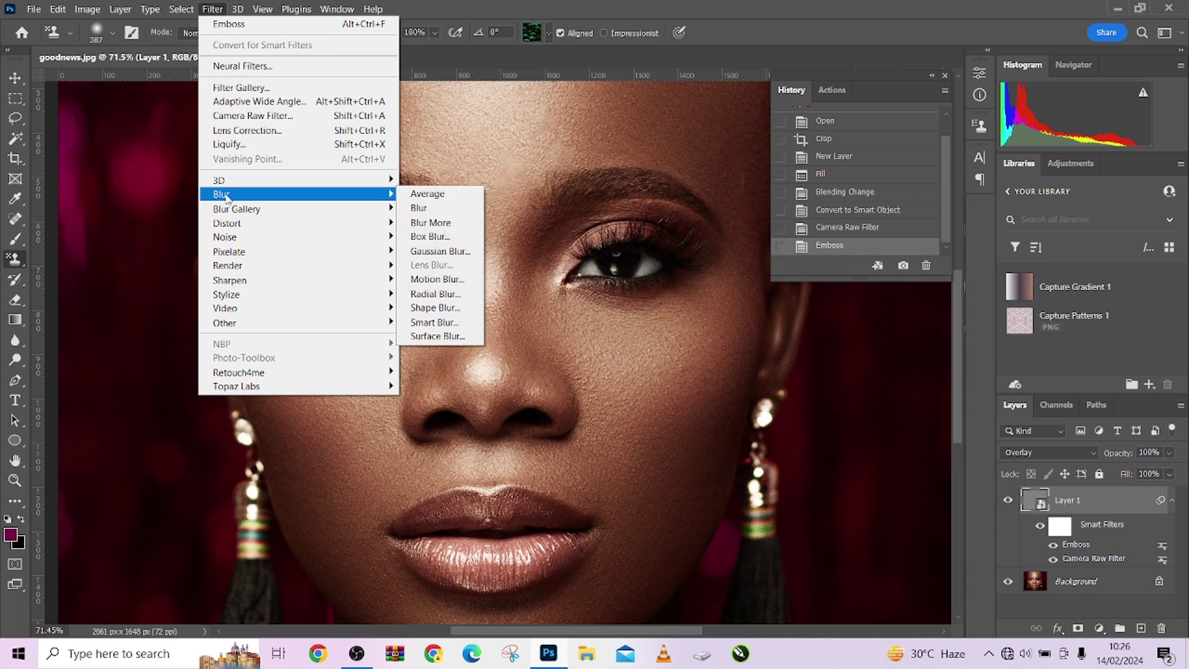
left_click(421, 252)
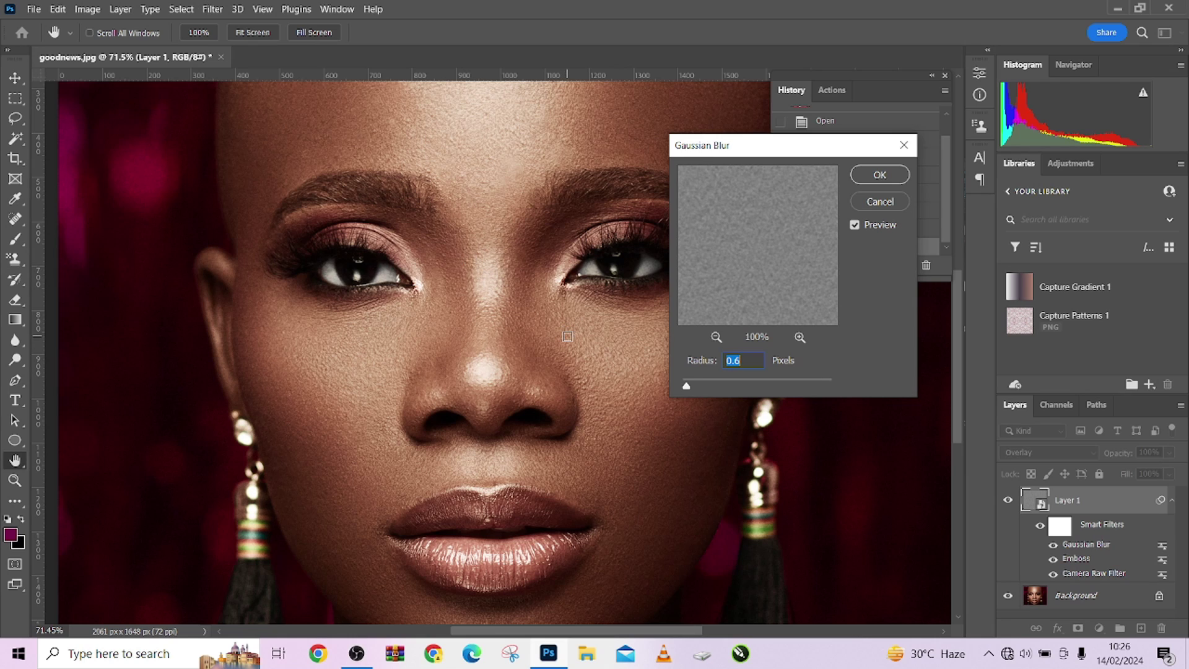
type("1.")
left_click(869, 177)
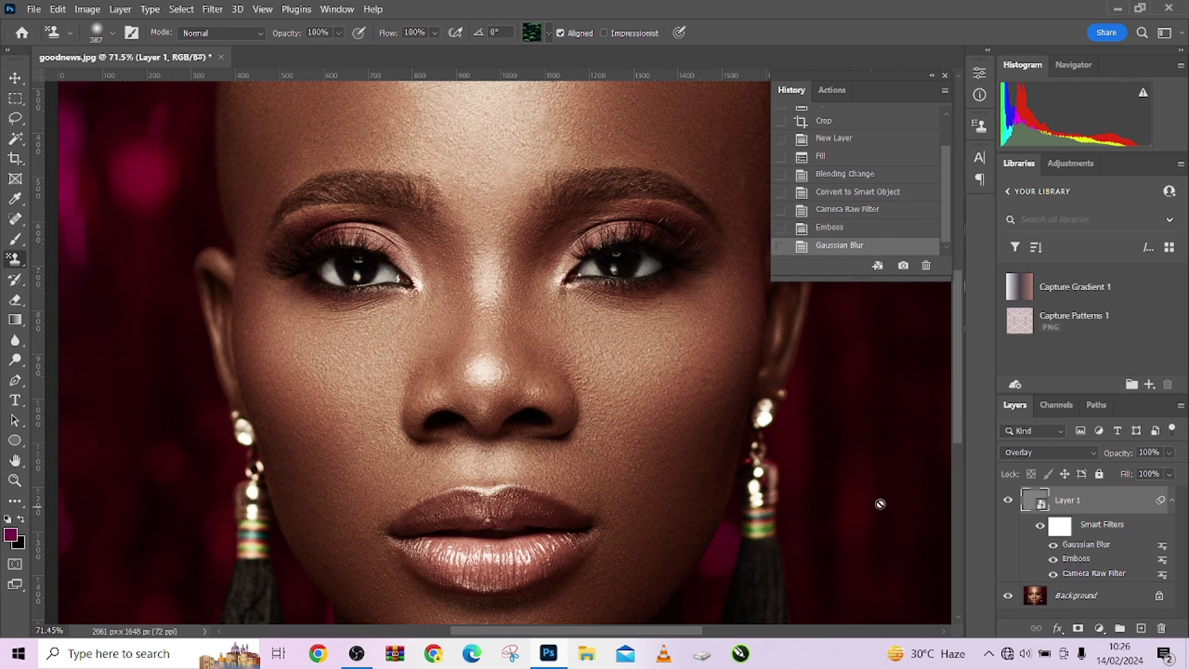
- Toggle Layer 1 off and on to compare the cheek, nose and eye skin
left_click(1008, 500)
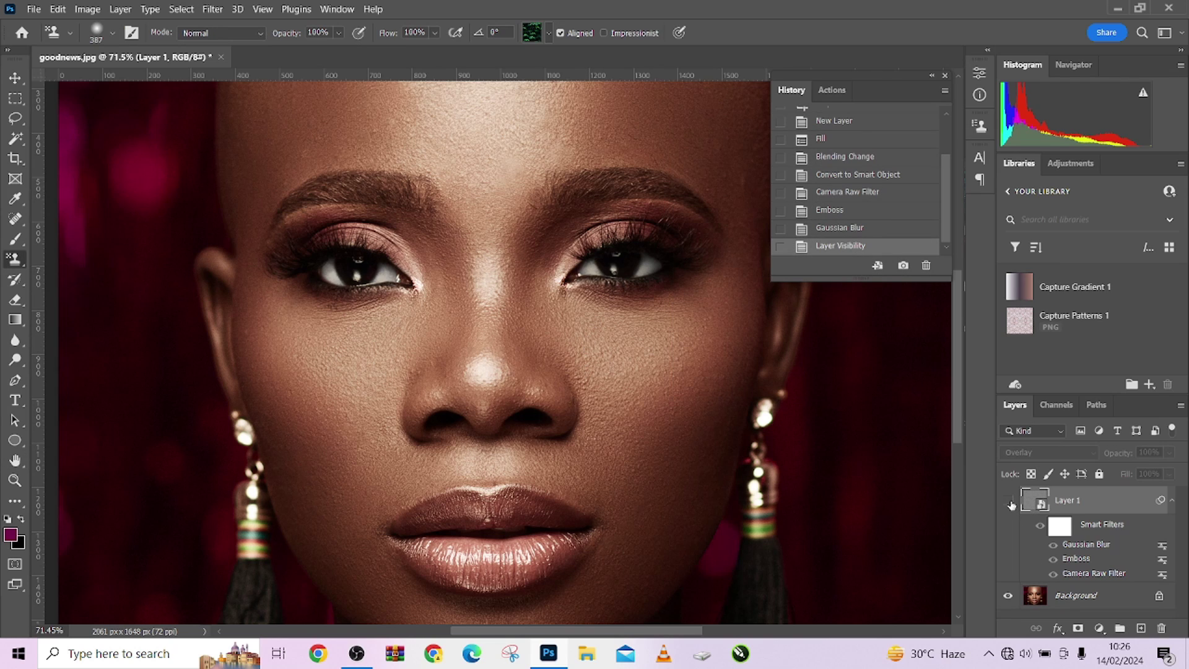
left_click(1008, 500)
scroll(648, 426, "up", 3, "alt")
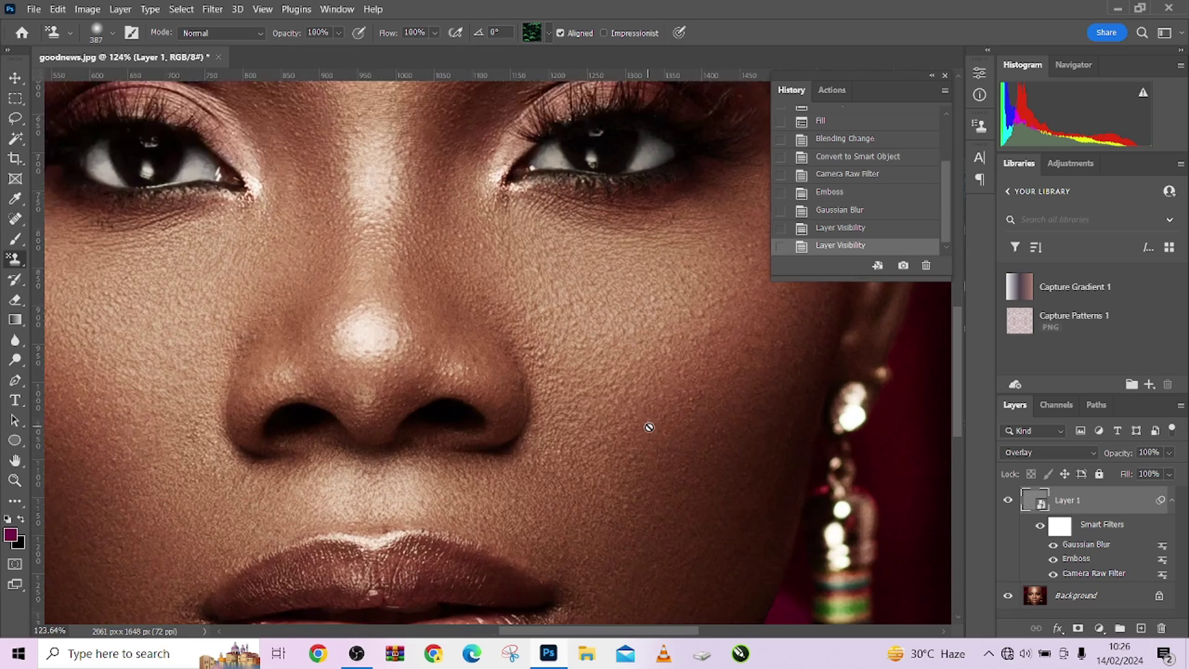
left_click_drag(649, 424, 618, 374)
left_click(1008, 500)
left_click(1008, 500)
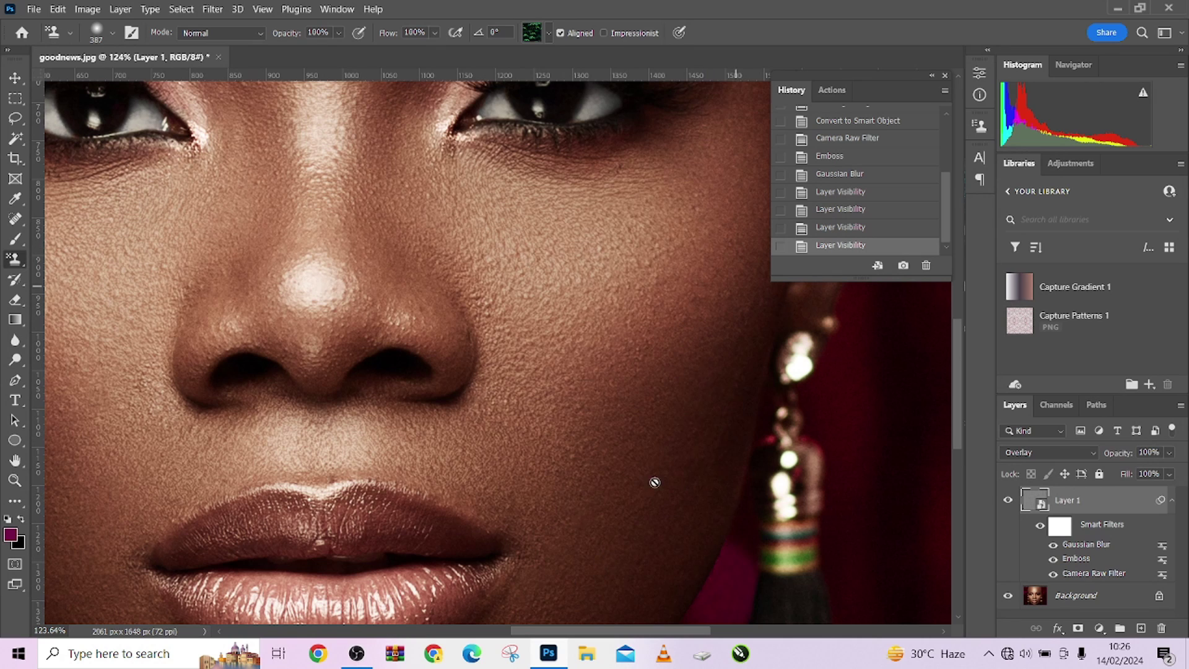
left_click_drag(623, 390, 536, 571)
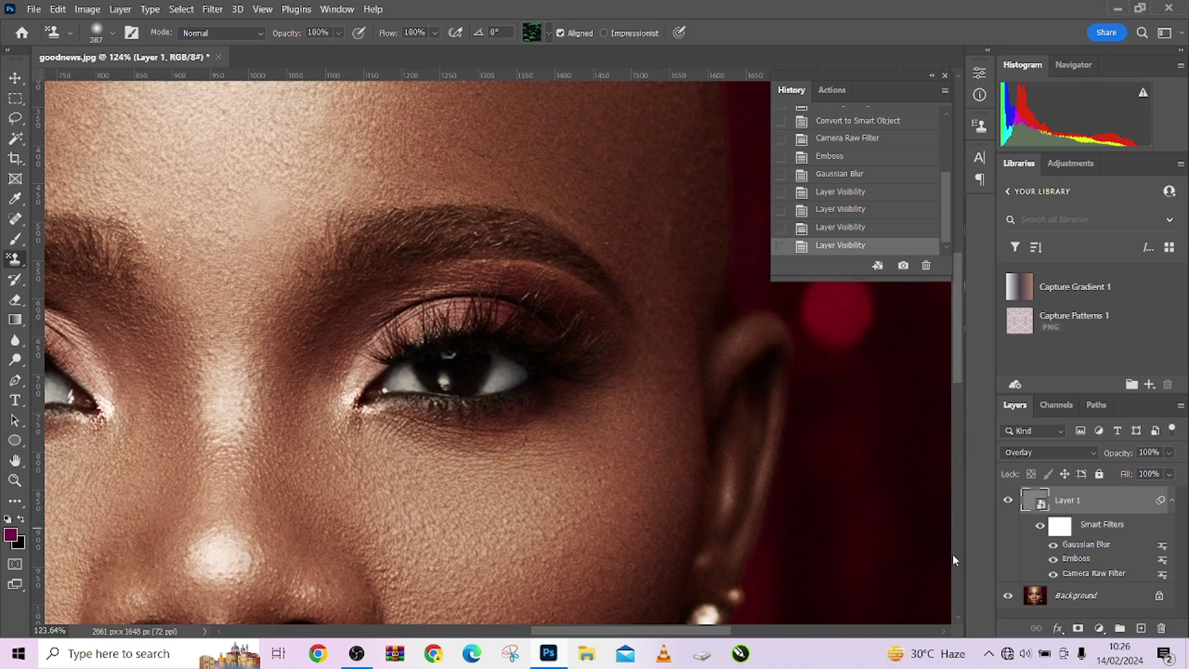
left_click(1009, 501)
left_click(1009, 501)
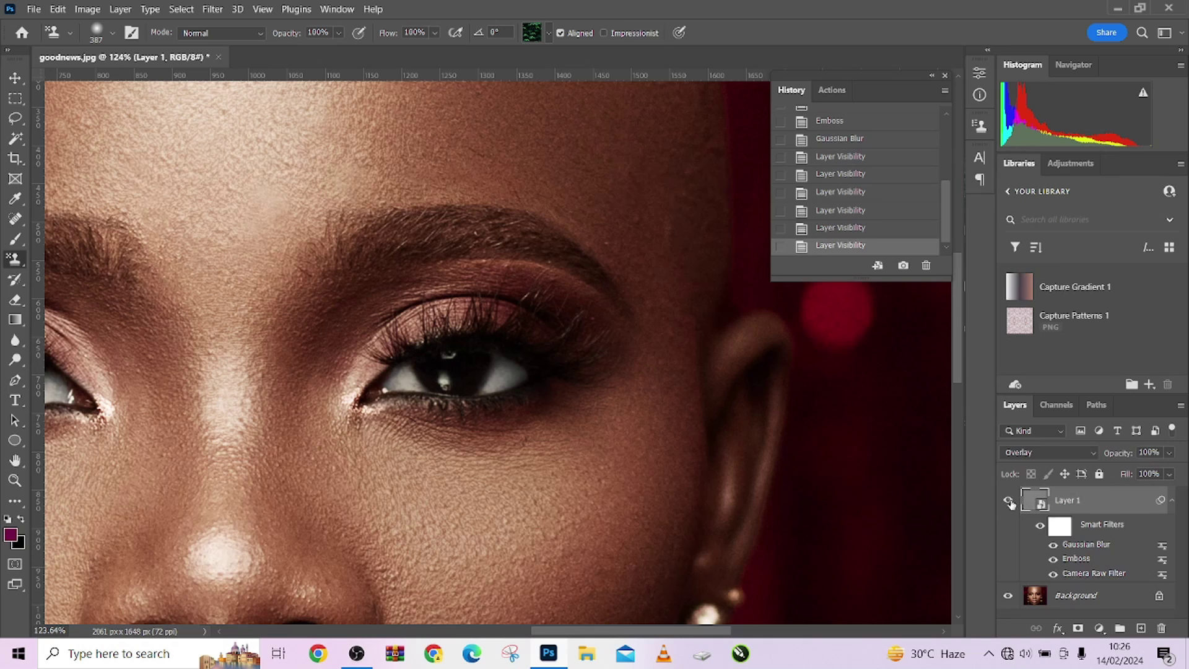
- Move to the forehead and keep toggling Layer 1 to compare the texture
left_click_drag(625, 323, 679, 541)
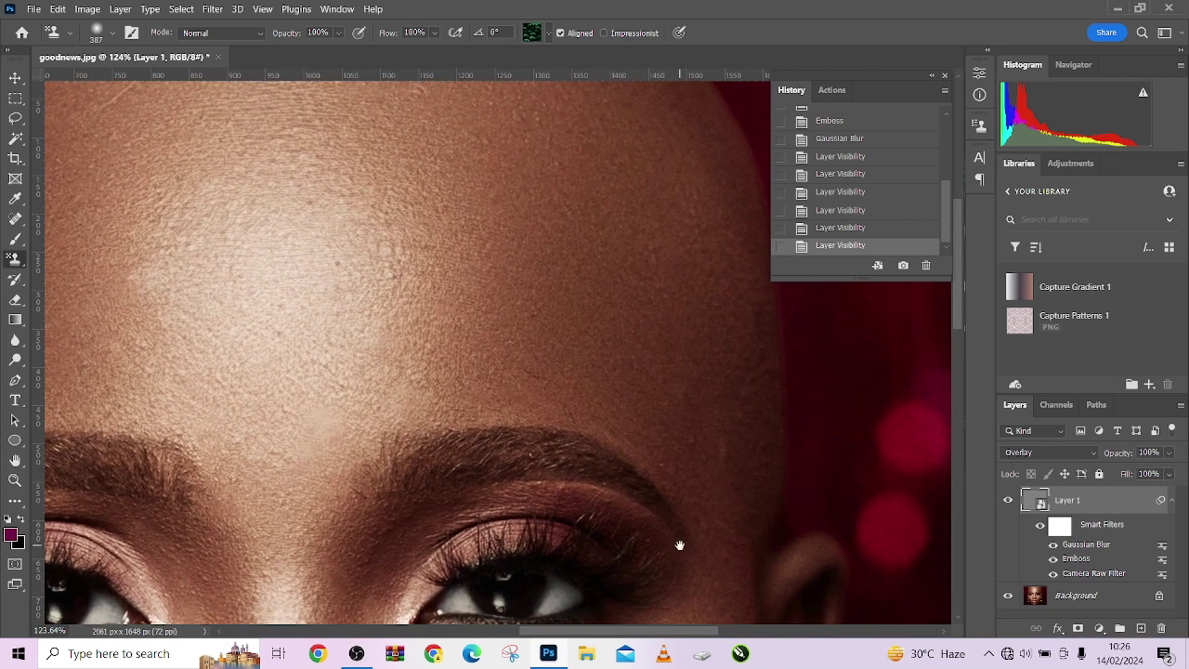
left_click(1008, 501)
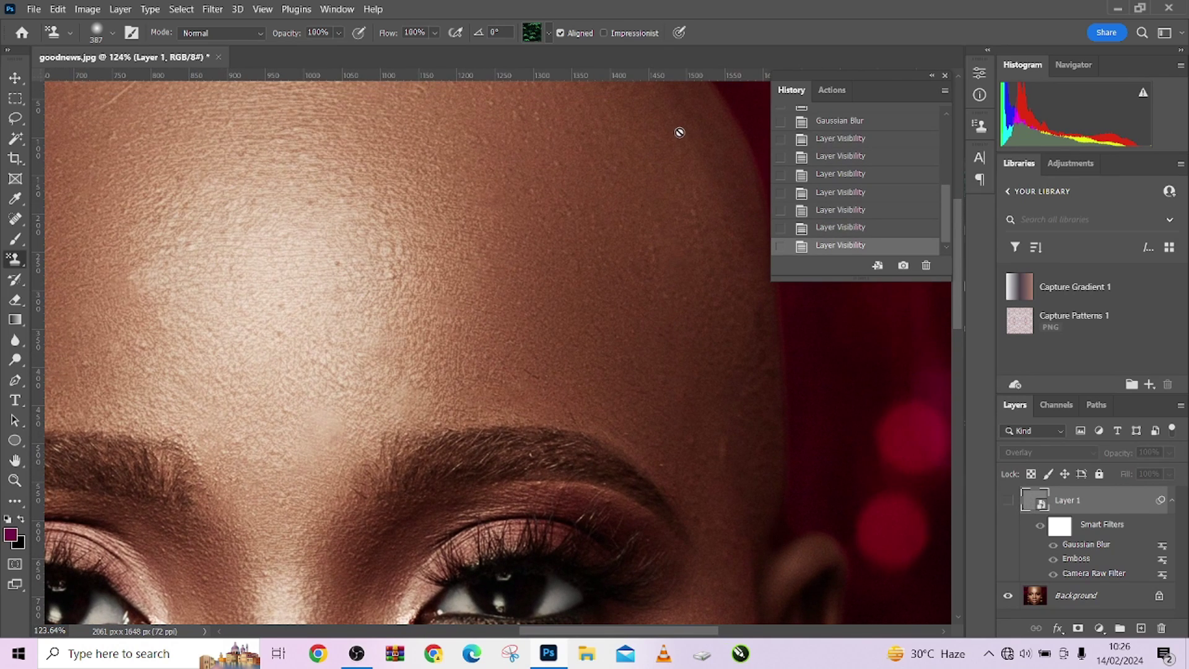
left_click(1010, 502)
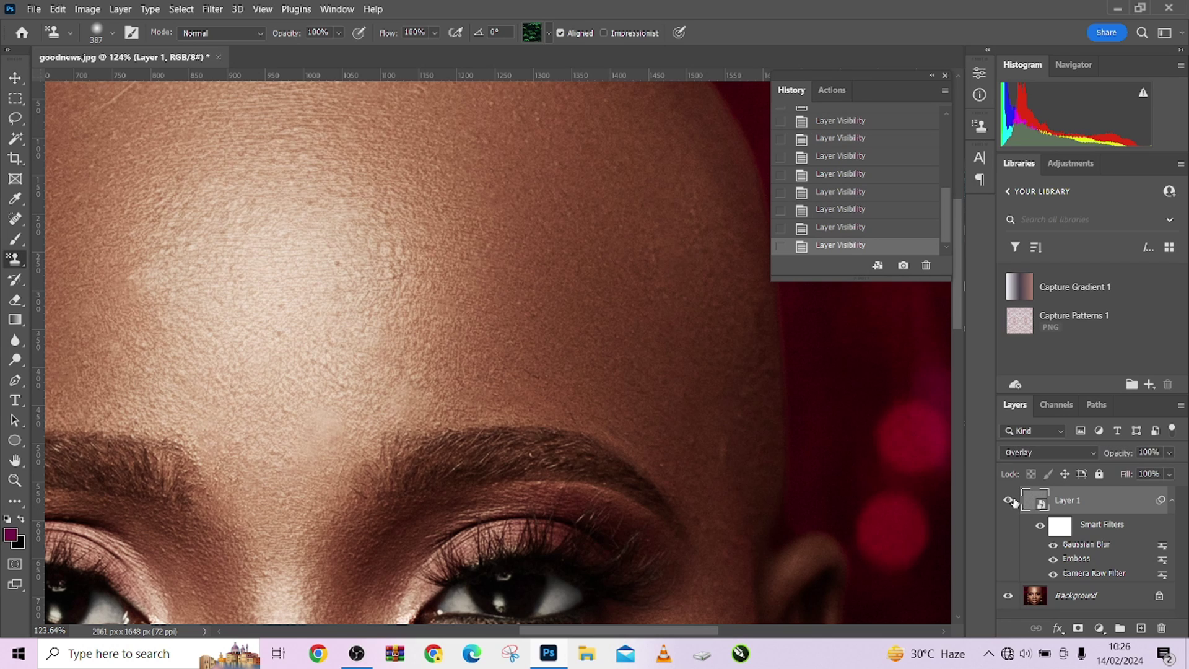
left_click(1008, 501)
left_click(1009, 501)
left_click_drag(333, 371, 571, 393)
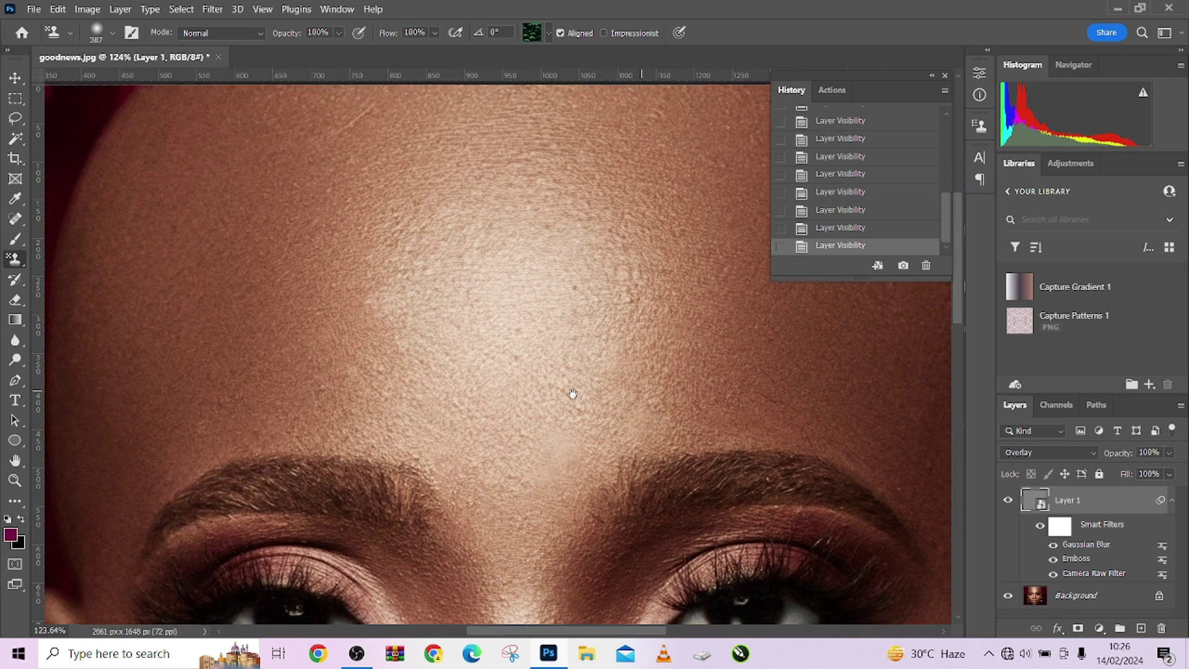
left_click(1009, 501)
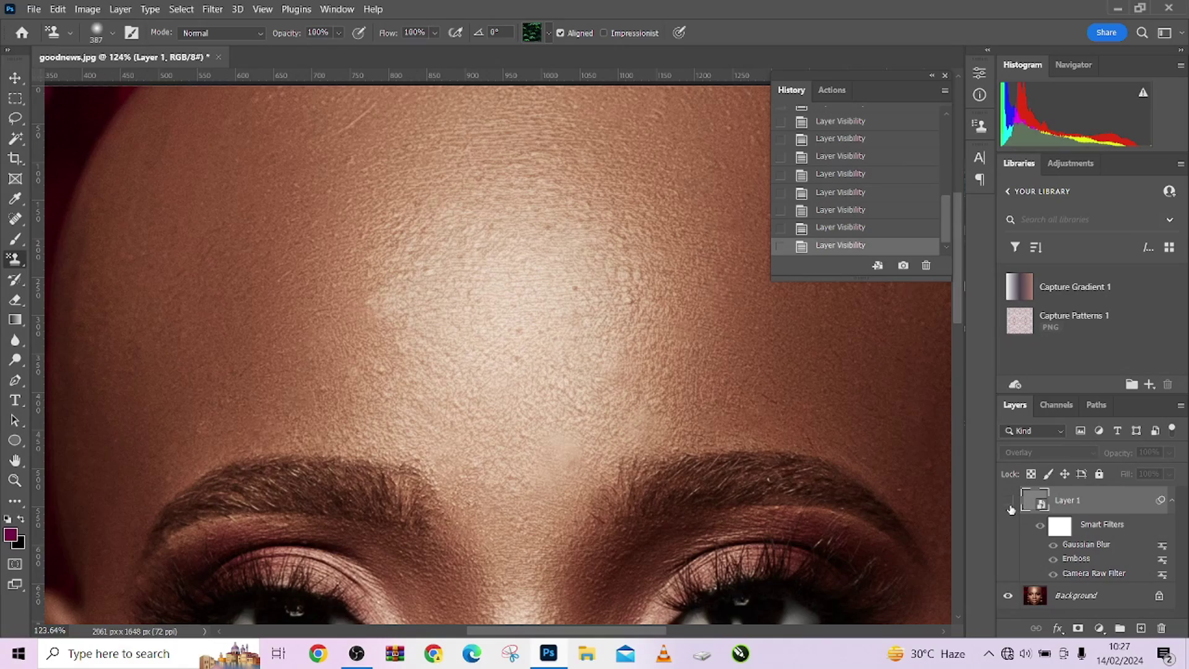
left_click(1009, 500)
scroll(552, 263, "down", 2)
scroll(552, 262, "down", 1)
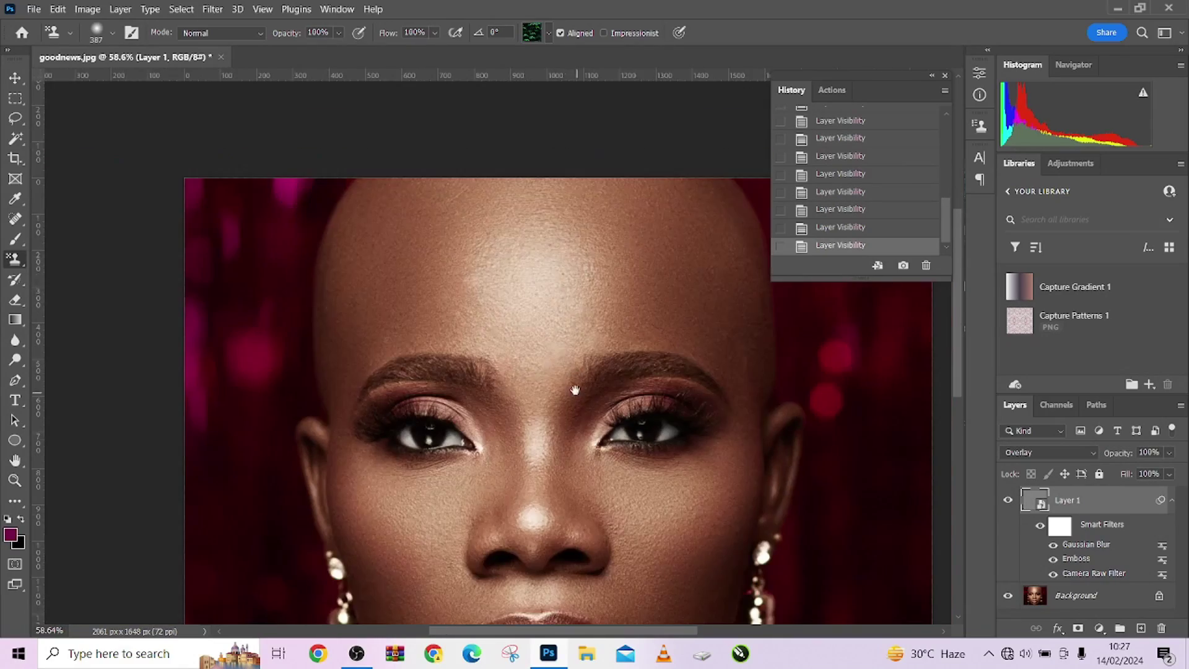
scroll(578, 392, "down", 2)
scroll(539, 274, "up", 3)
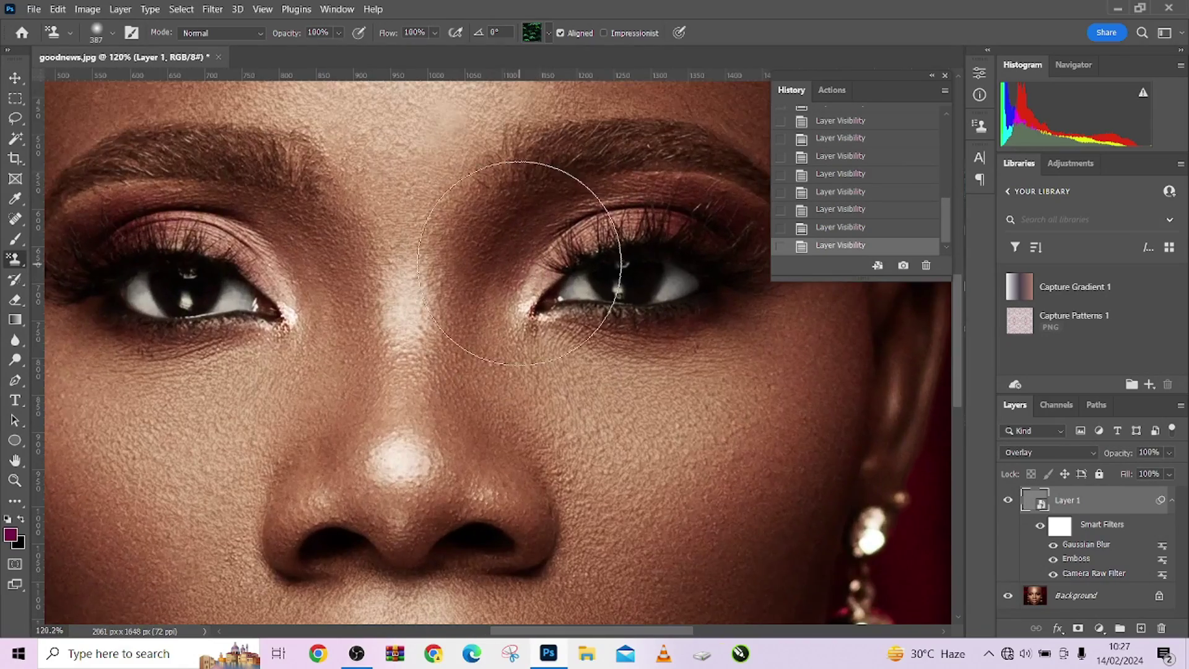
scroll(616, 266, "down", 3)
- Give Layer 1 a single layer mask, undoing the extra vector mask
left_click(1077, 628)
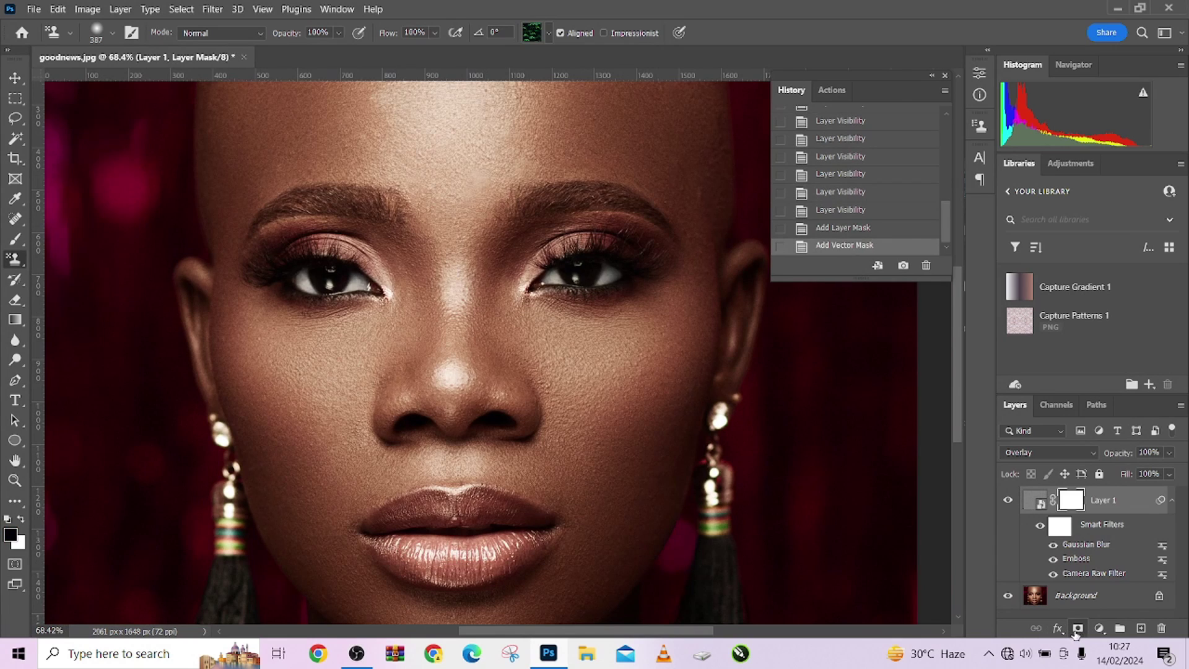
left_click(1077, 629)
key("ctrl+z")
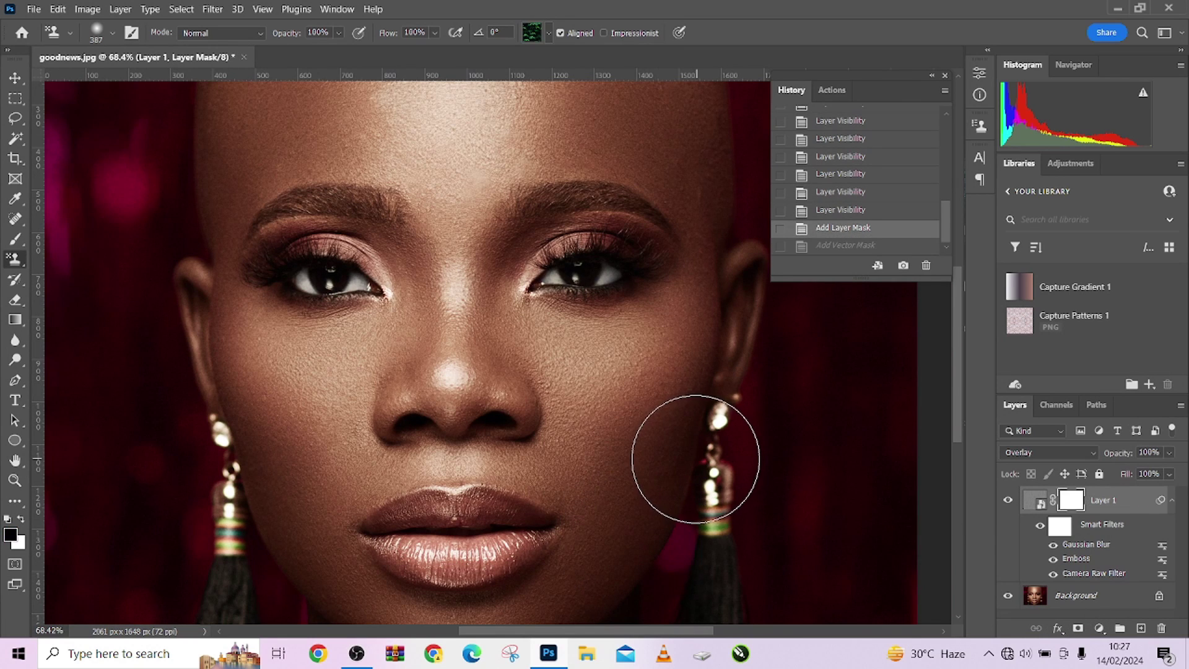
- Paint the texture out over the lips, both eyes and both nostrils
scroll(434, 538, "up", 2)
mouse_move(478, 511)
left_mouse_down()
mouse_move(386, 515)
mouse_move(528, 555)
mouse_move(442, 559)
mouse_move(372, 531)
mouse_move(404, 512)
mouse_move(522, 518)
mouse_move(536, 548)
mouse_move(525, 494)
left_mouse_up()
left_click_drag(641, 184, 679, 180)
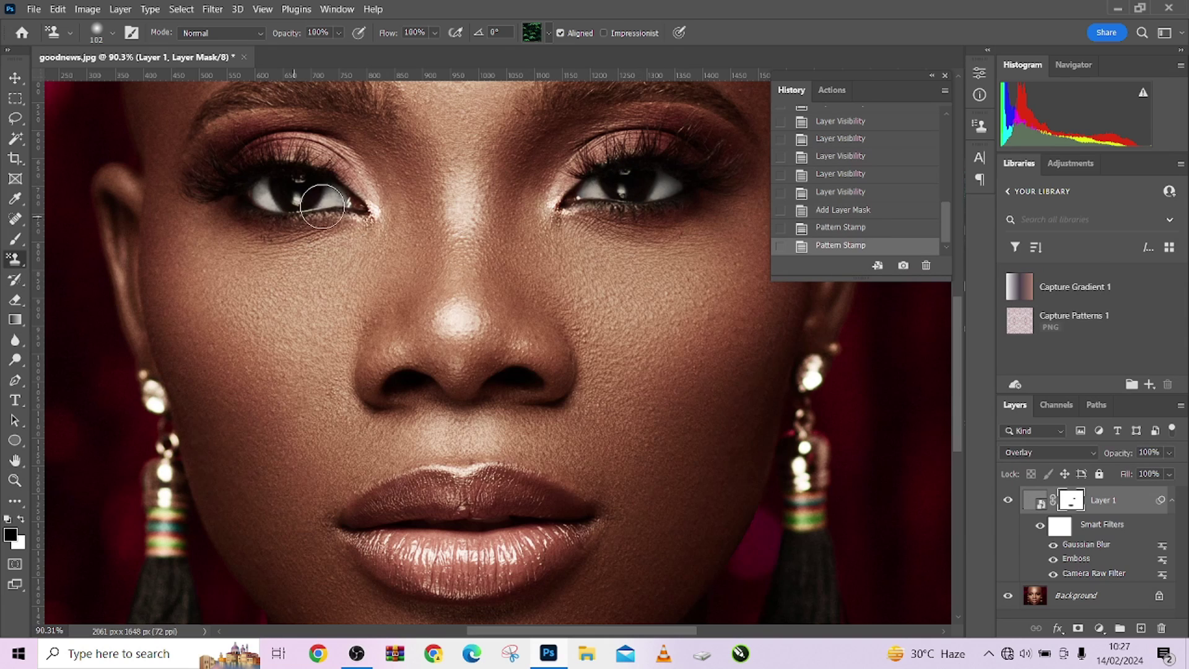
left_click(261, 187)
left_click_drag(411, 372, 406, 385)
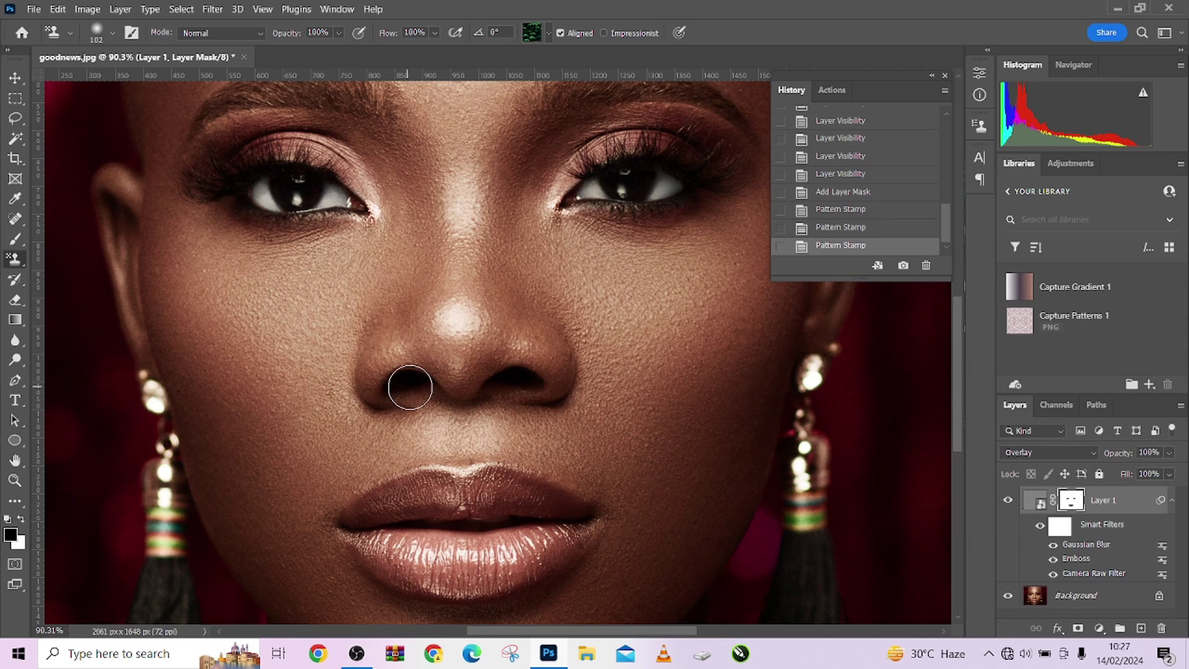
left_click_drag(506, 377, 506, 387)
scroll(507, 387, "down", 3)
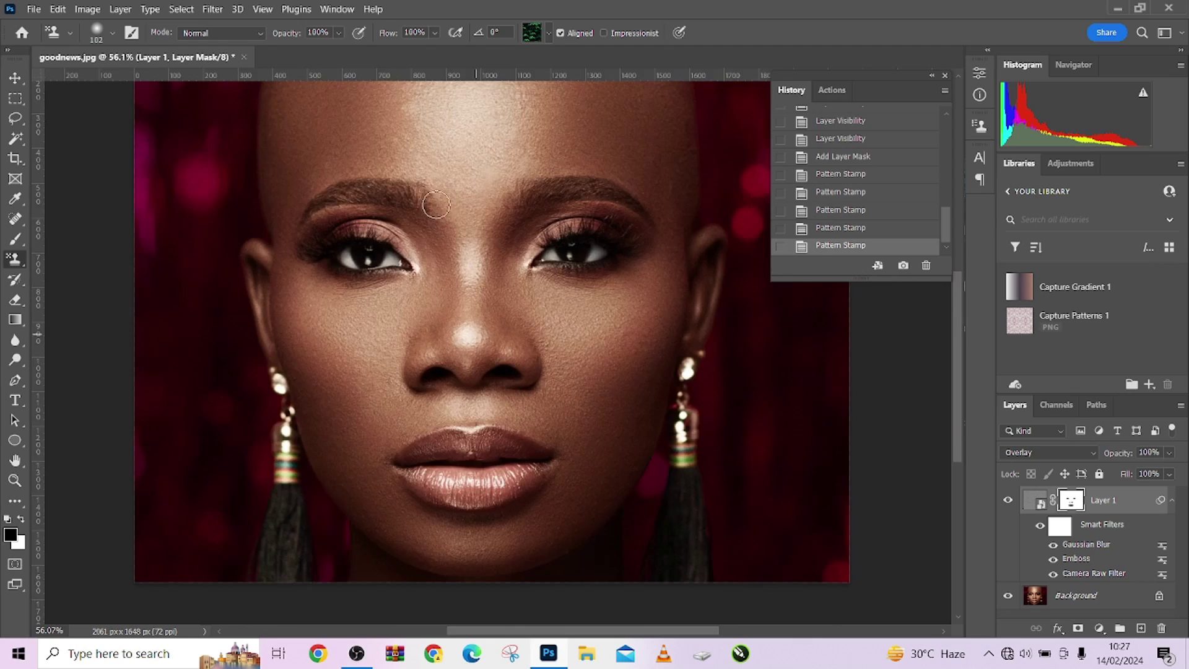
scroll(412, 215, "up", 3)
scroll(411, 215, "down", 3)
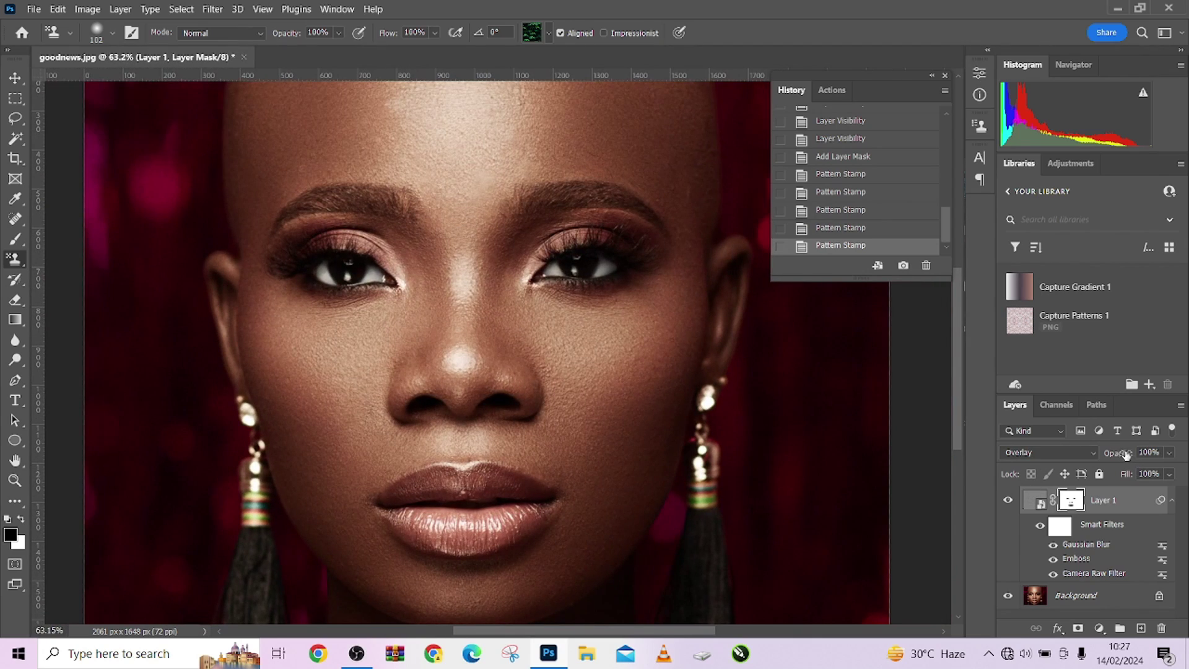
left_click_drag(1122, 453, 1117, 453)
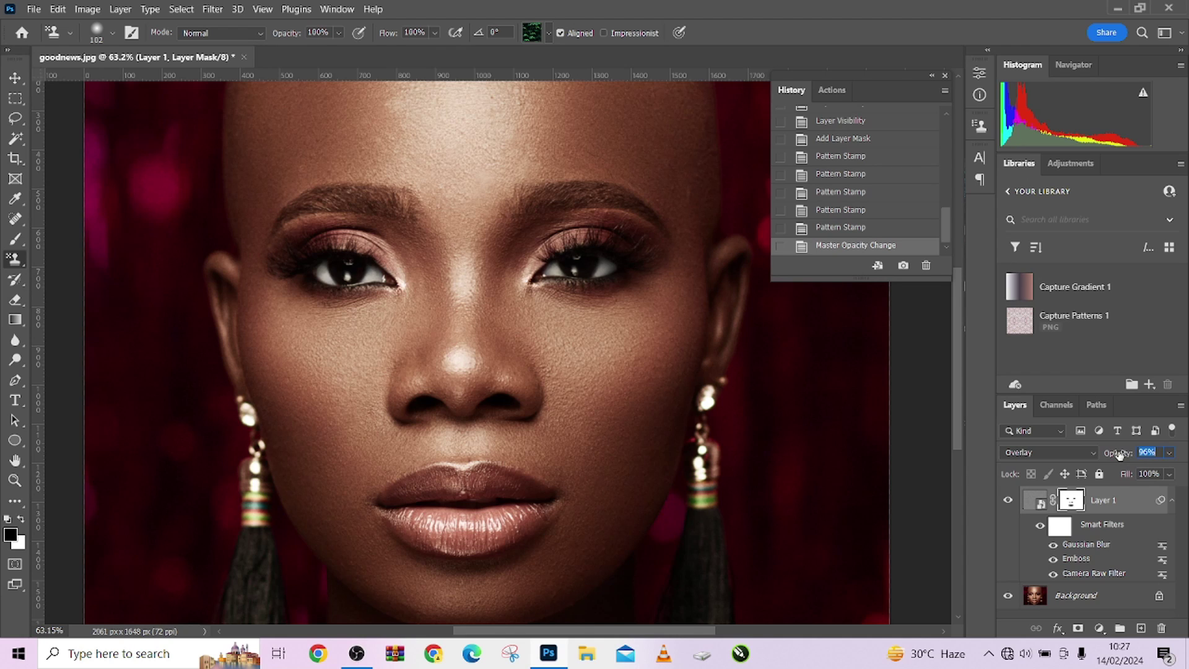
type("100")
key("Return")
scroll(620, 413, "up", 2)
left_click(1008, 499)
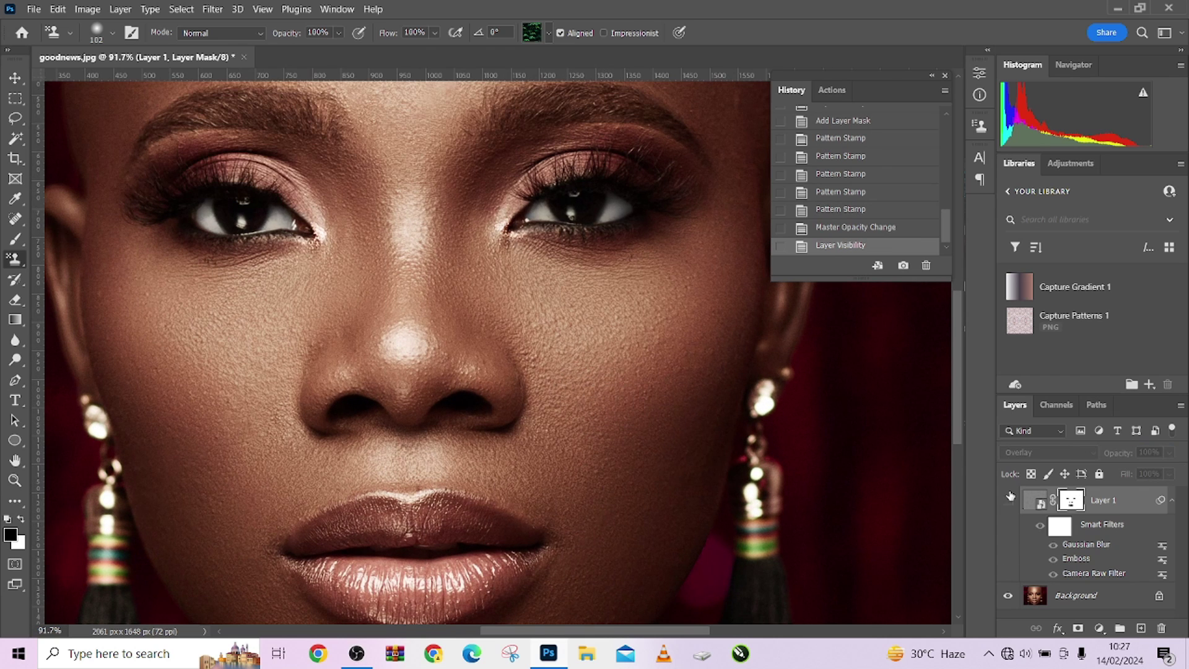
left_click(1008, 499)
left_click(1007, 499)
left_click(1008, 499)
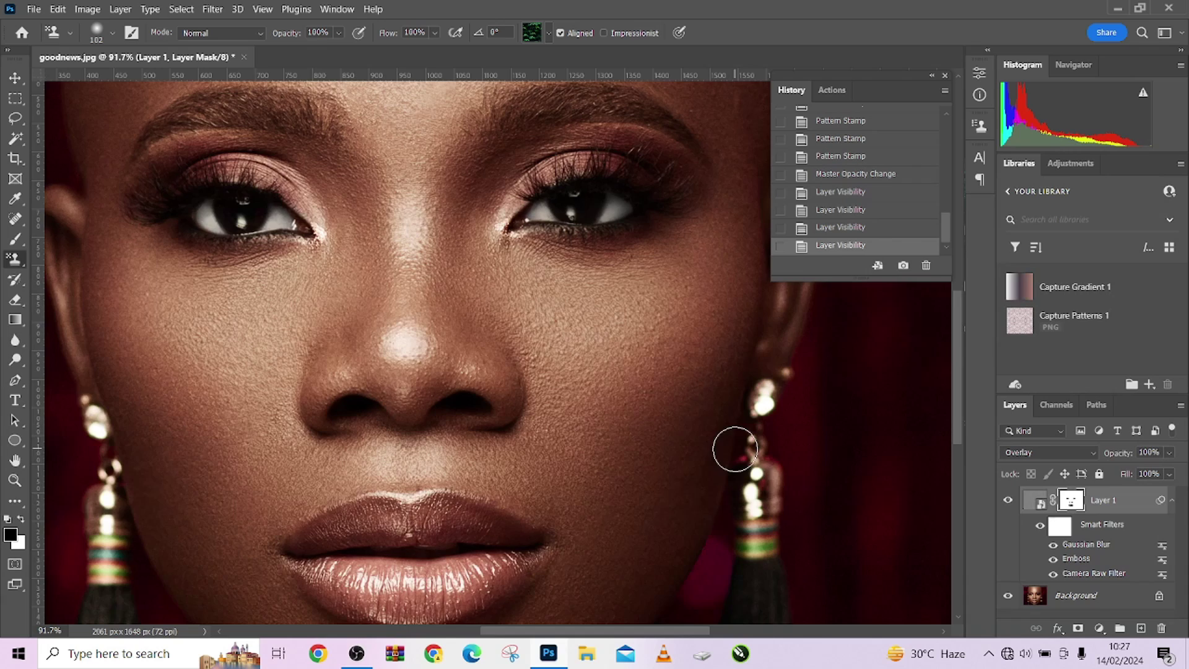
scroll(628, 392, "up", 2)
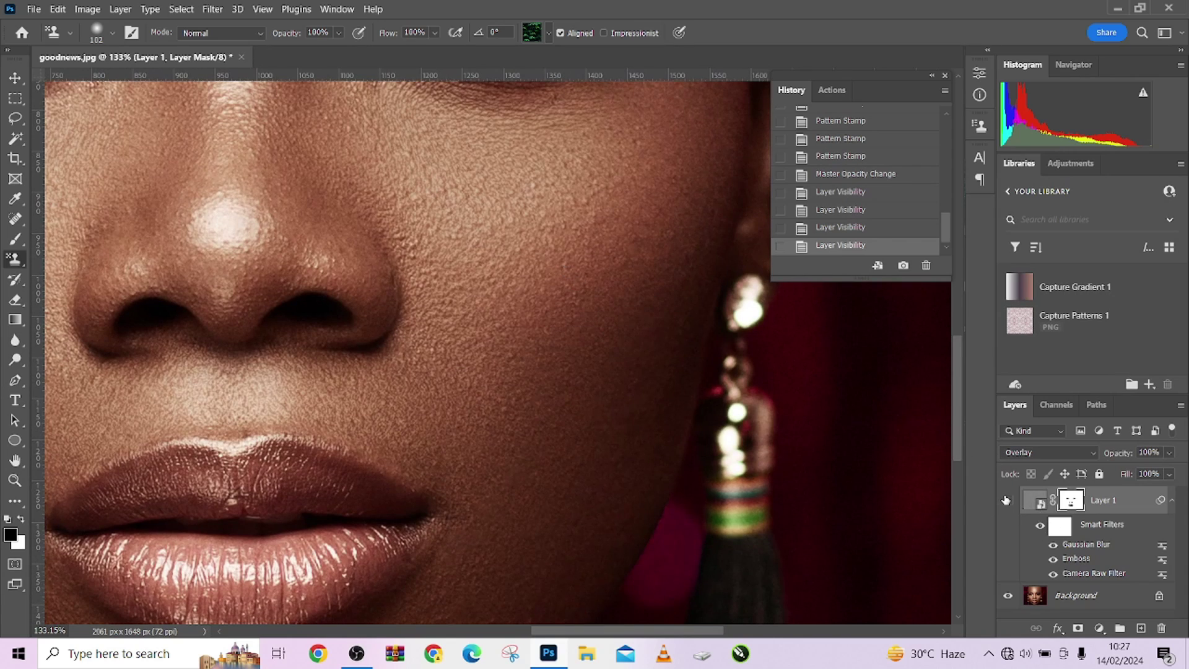
left_click(1007, 499)
left_click(1006, 499)
left_click(1007, 499)
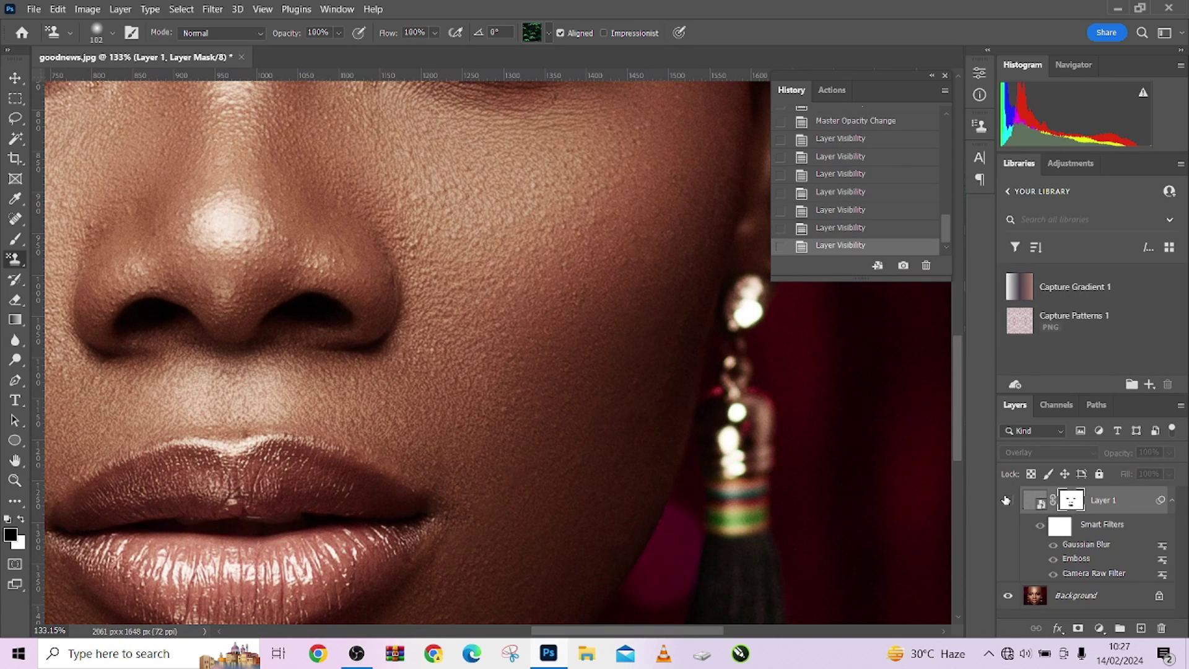
left_click(1007, 499)
left_click(1006, 499)
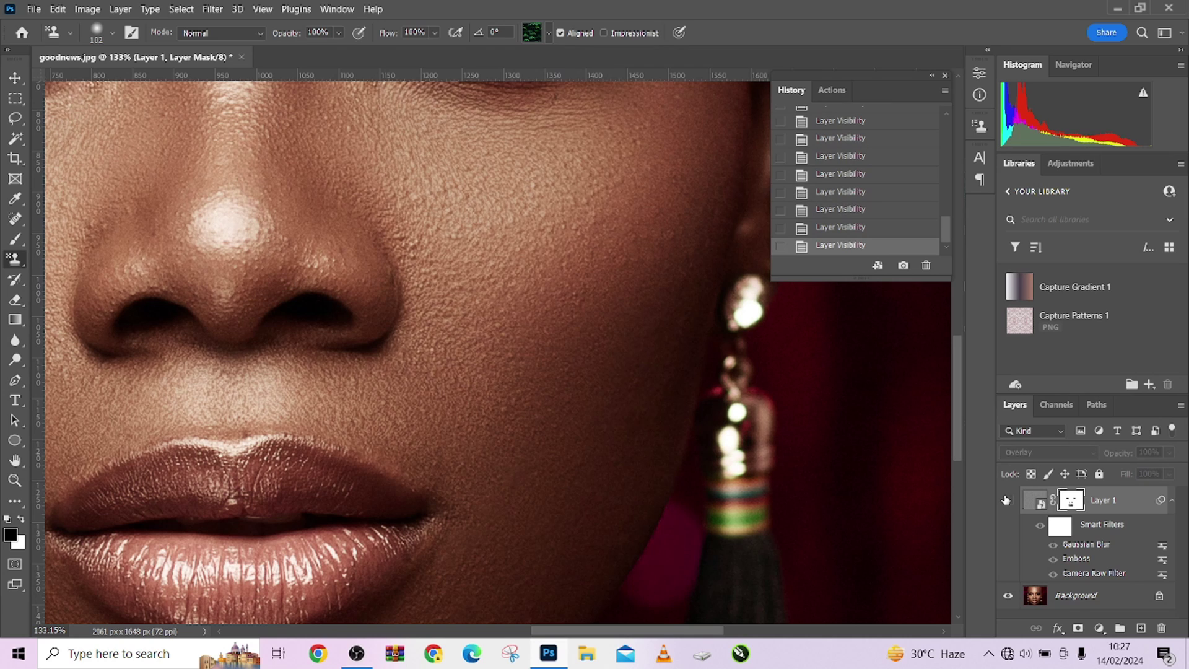
left_click(1006, 499)
scroll(518, 347, "down", 5)
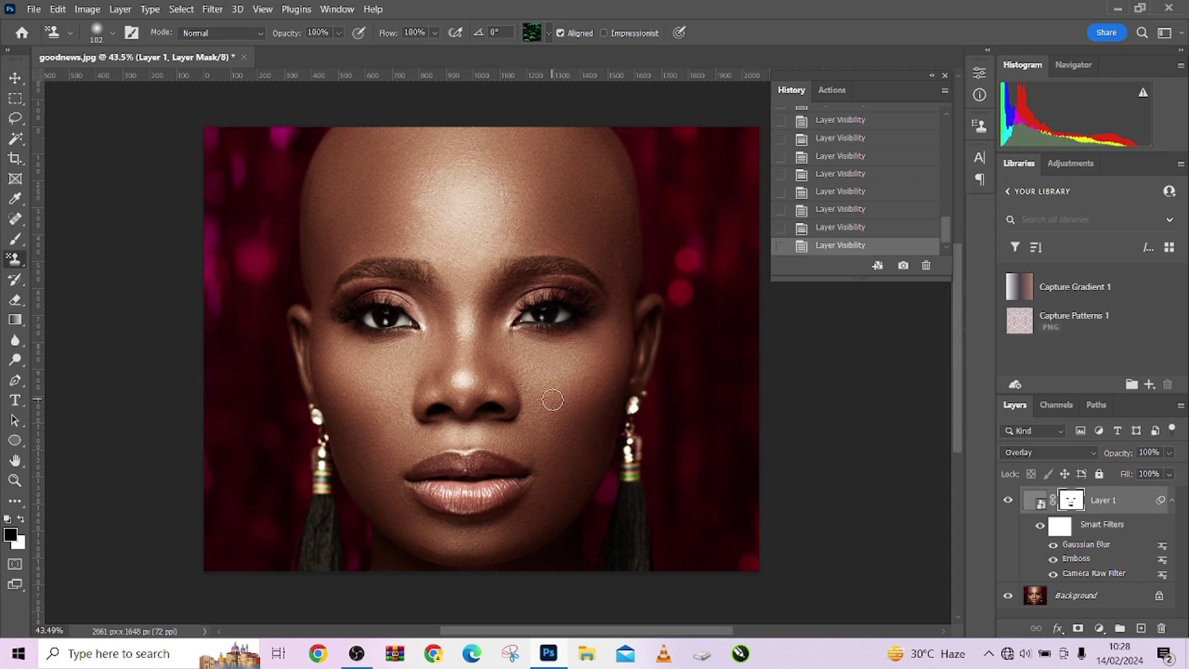
scroll(553, 403, "up", 4)
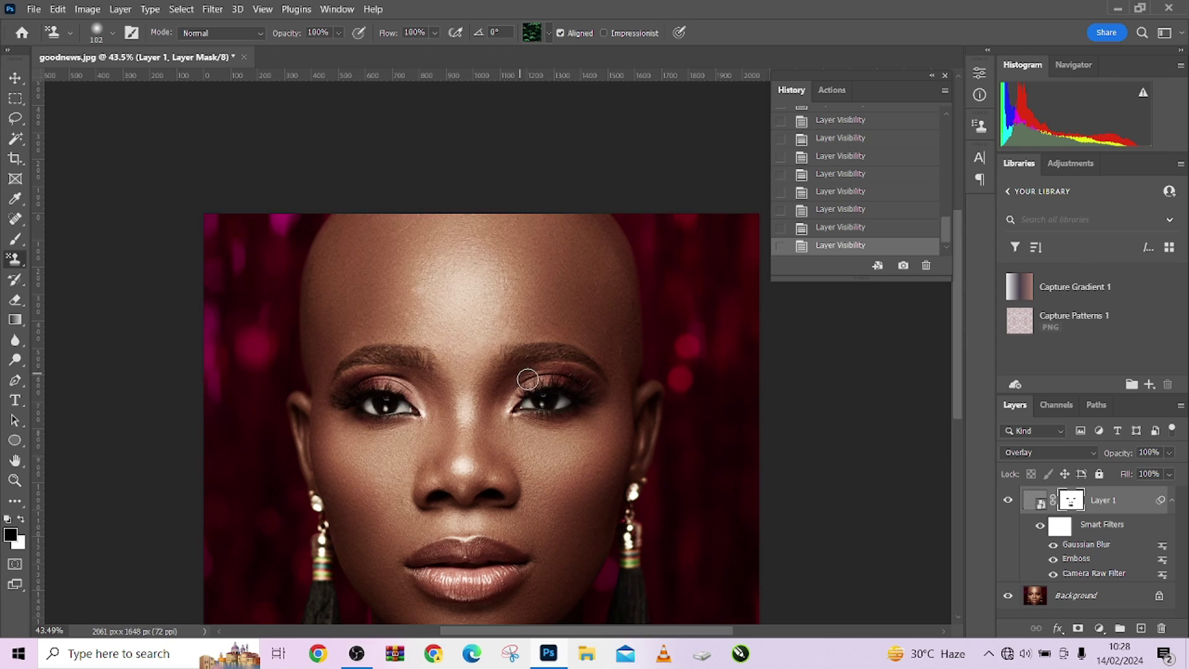
scroll(535, 503, "down", 2)
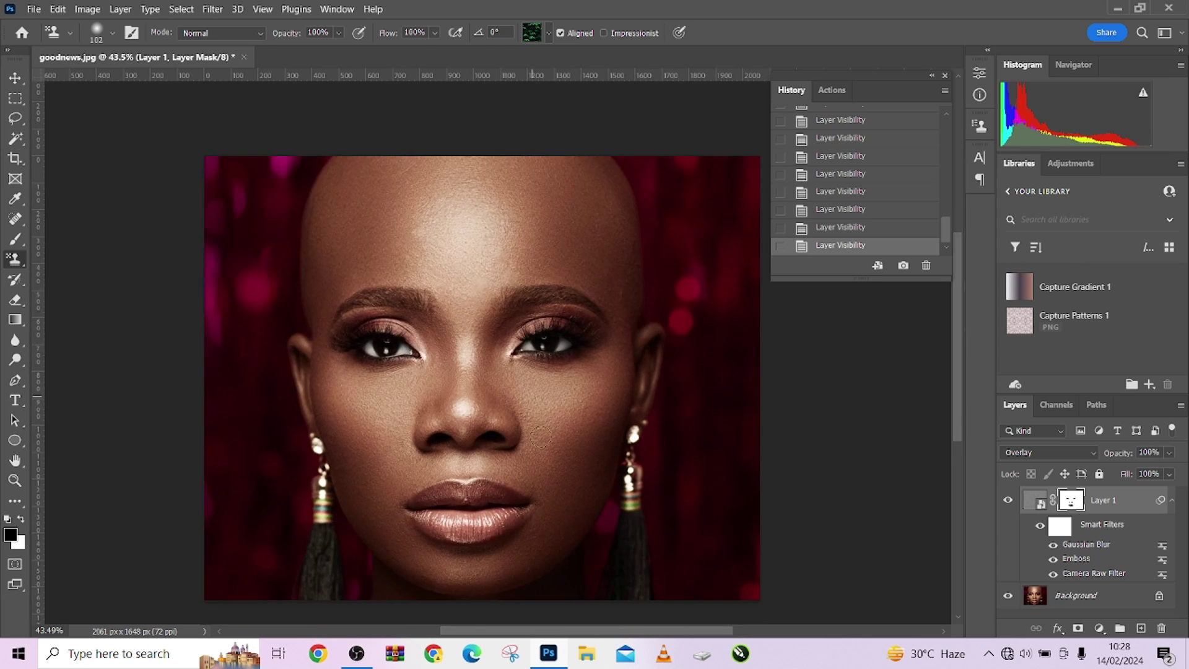
- Change Layer 1's blend mode to Soft Light
scroll(535, 503, "up", 4)
left_click(1032, 453)
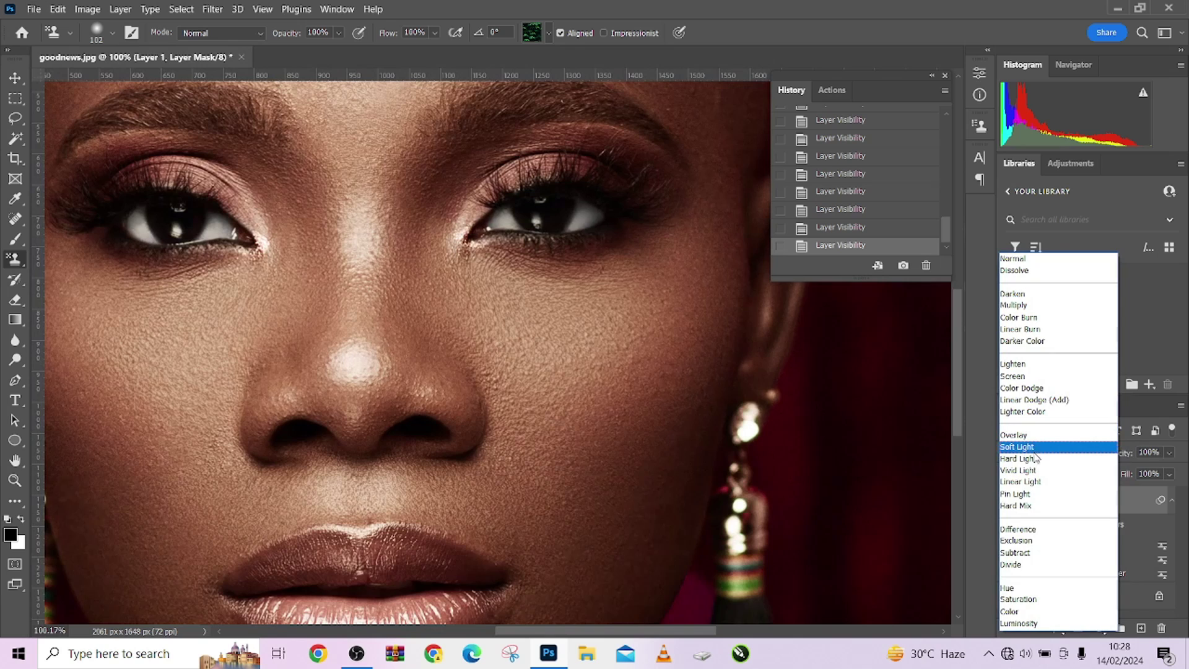
left_click(1030, 447)
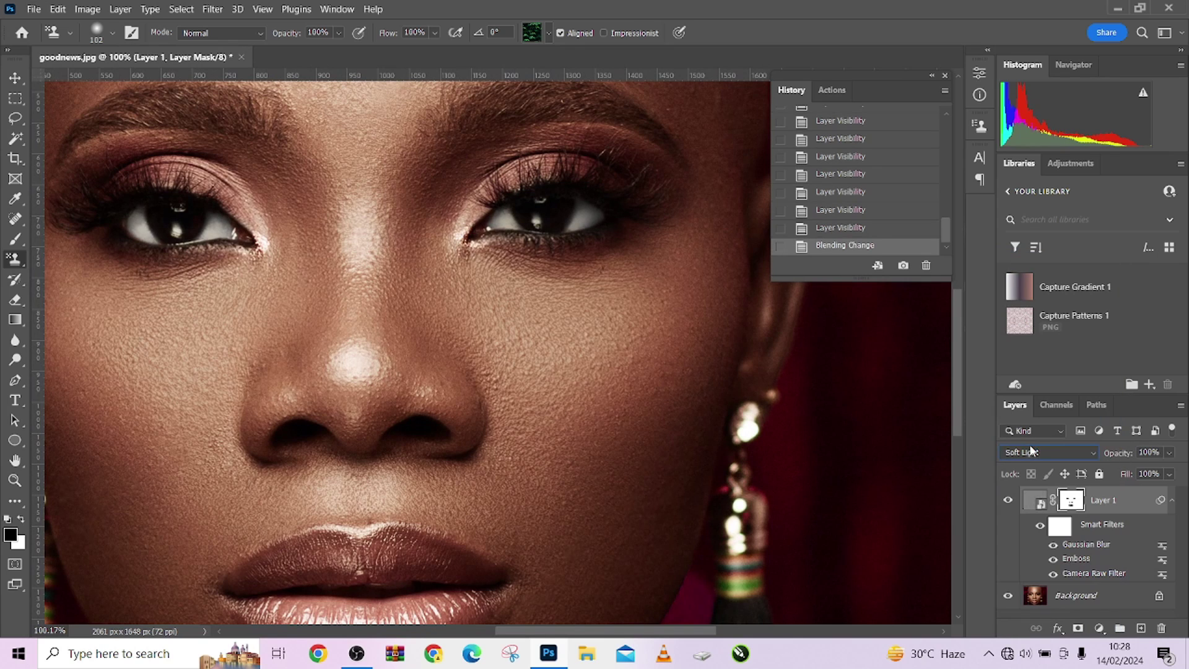
- Toggle the texture layer off and on to judge the Soft Light result
left_click(1007, 503)
left_click(1007, 503)
left_click(1007, 502)
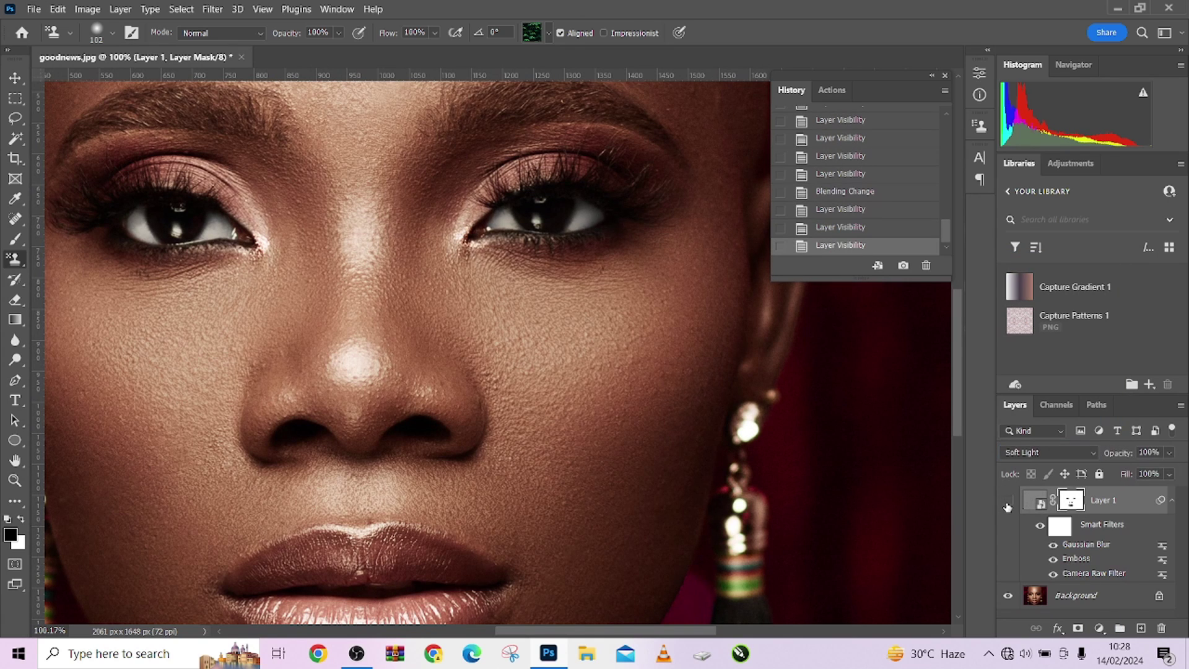
scroll(677, 395, "up", 2)
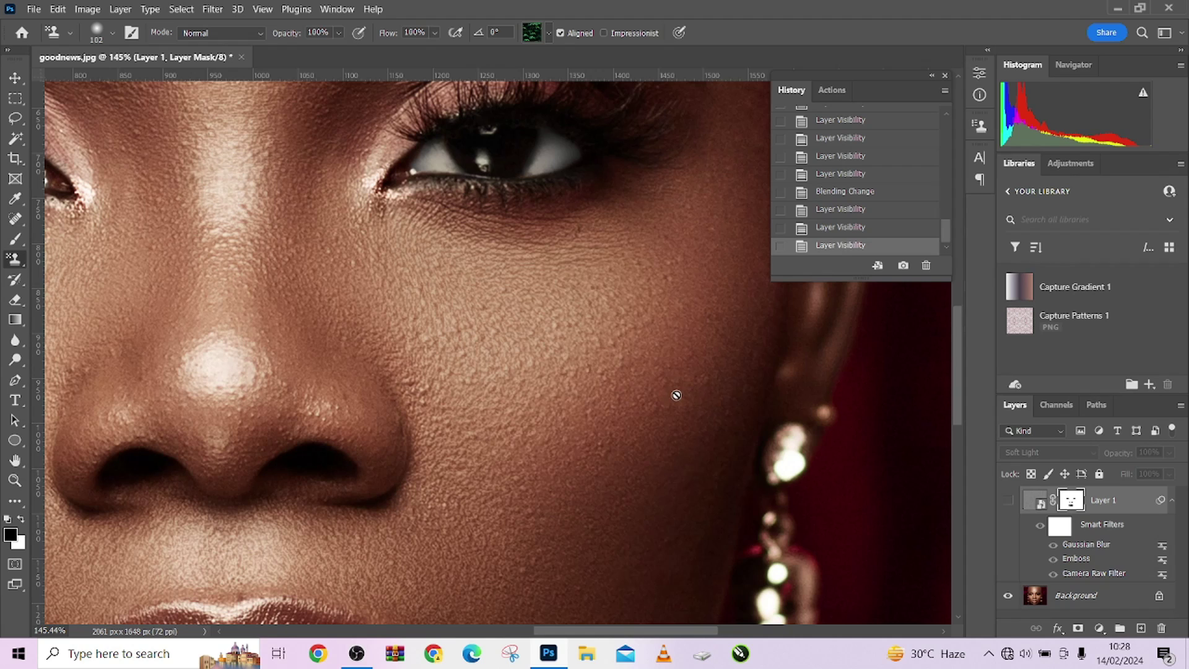
left_click(1009, 503)
left_click(1008, 503)
left_click(1008, 503)
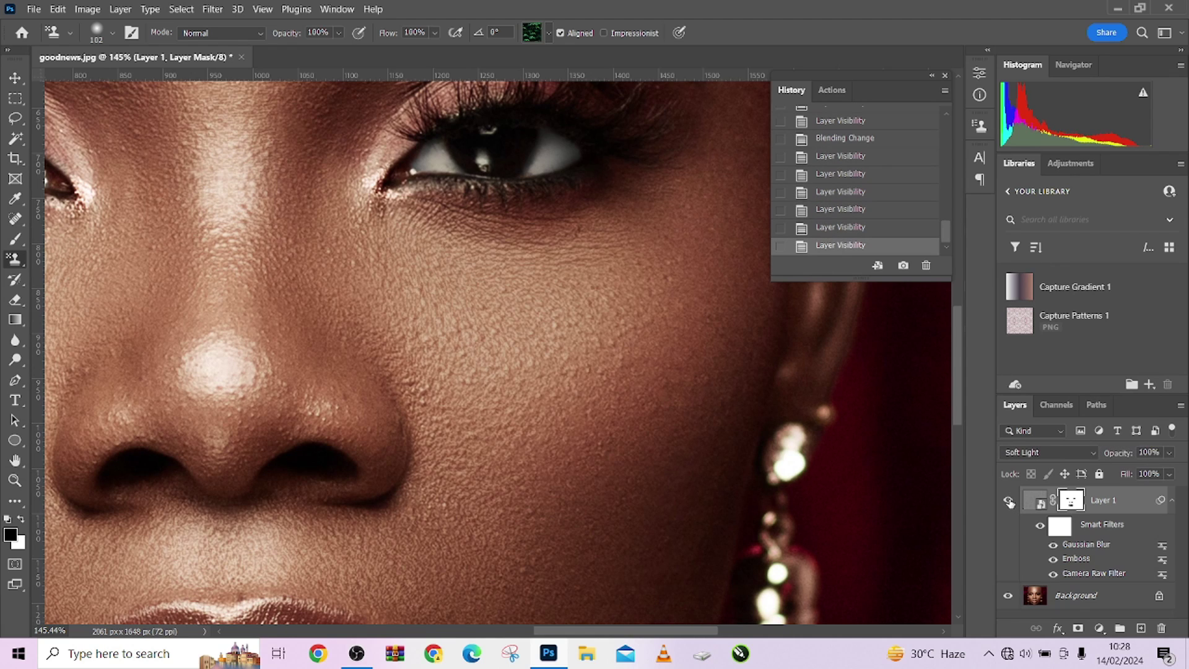
left_click(1051, 454)
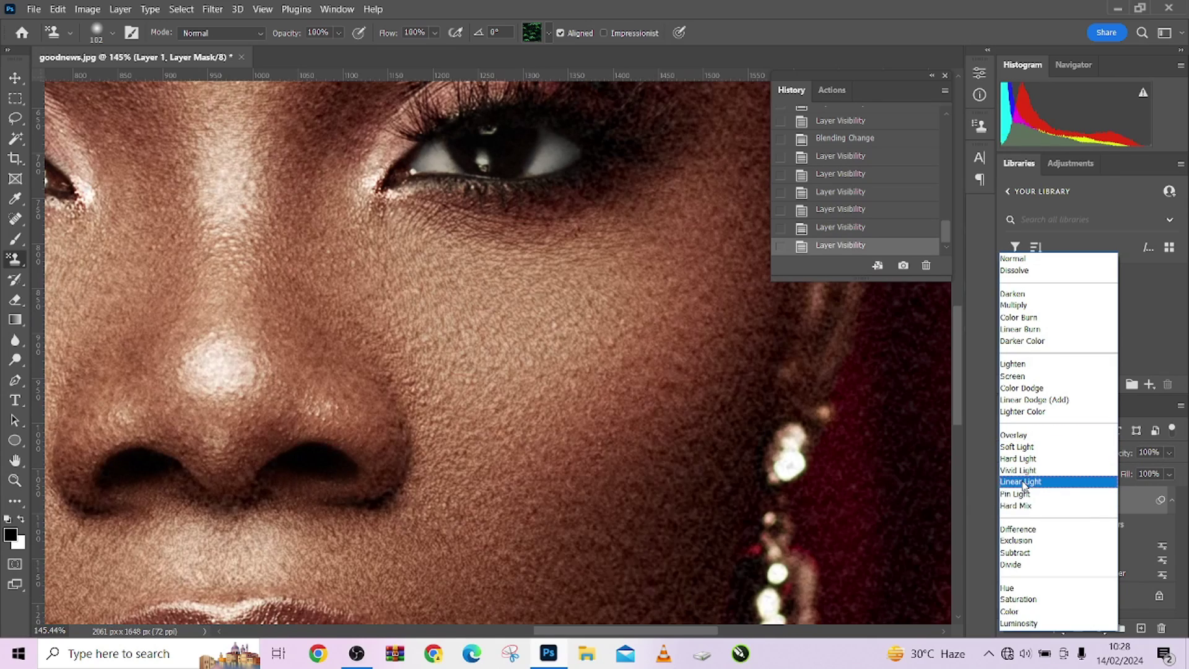
- Return Layer 1 to Overlay blending and zoom out to the whole face
left_click(1016, 439)
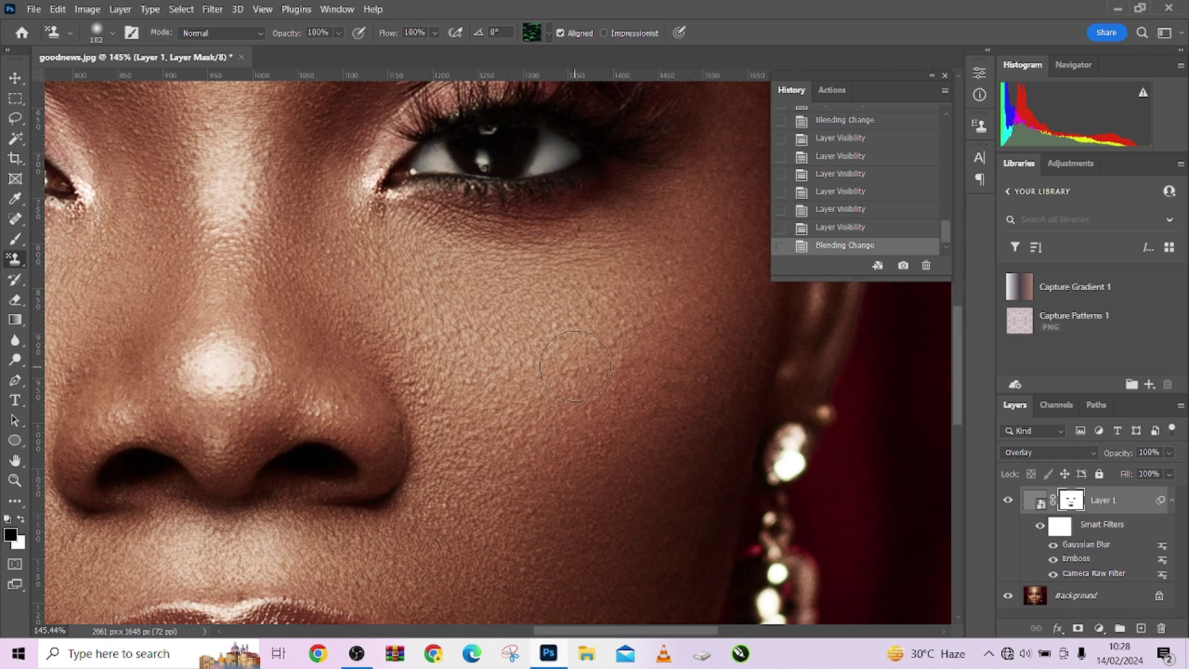
scroll(484, 308, "down", 4)
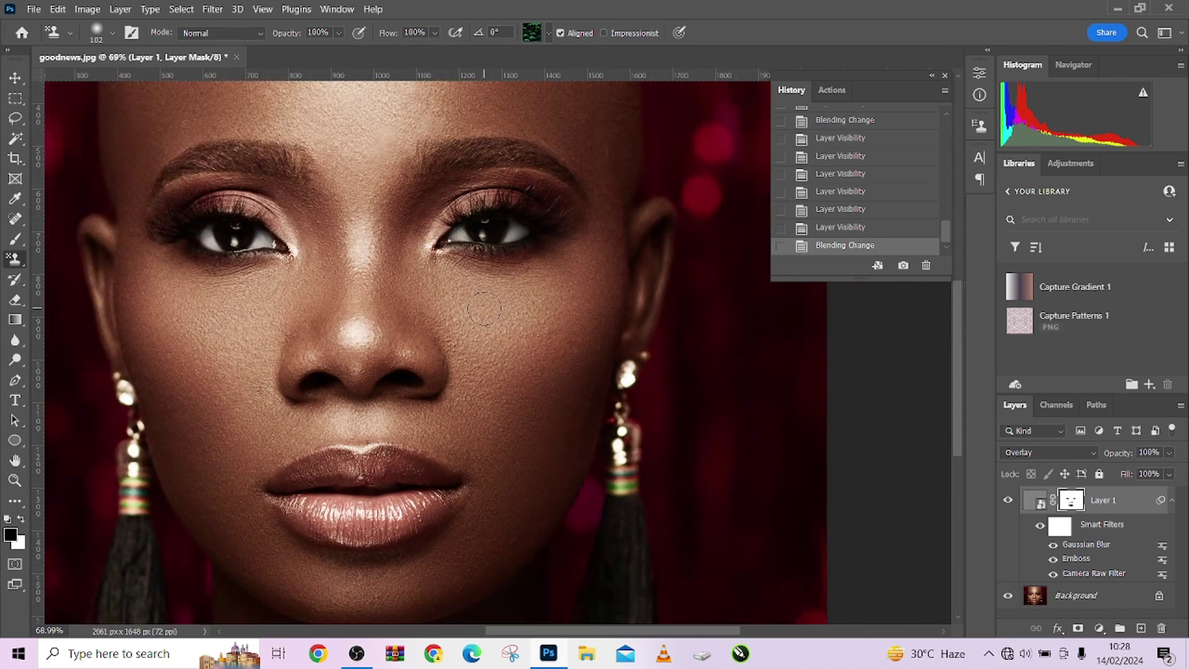